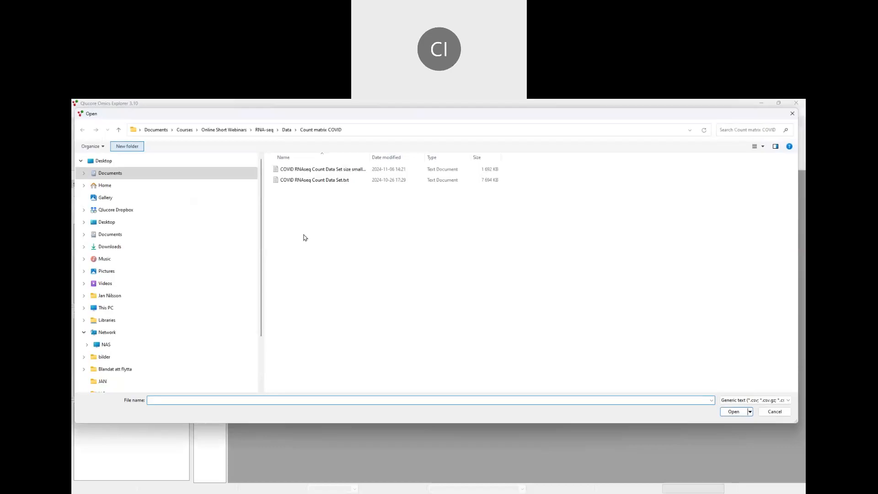
Step: Open COVID RNAseq Count Data Set.txt in the data import wizard and go past the introduction
click(295, 181)
click(736, 412)
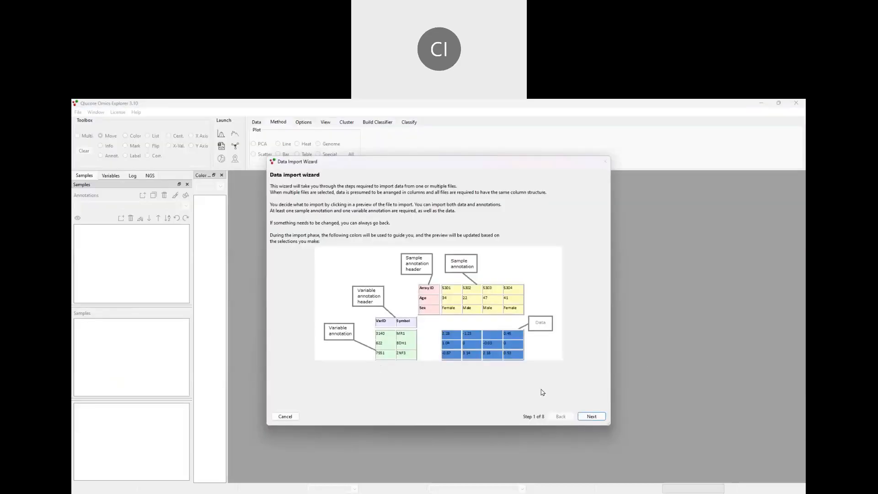
click(592, 416)
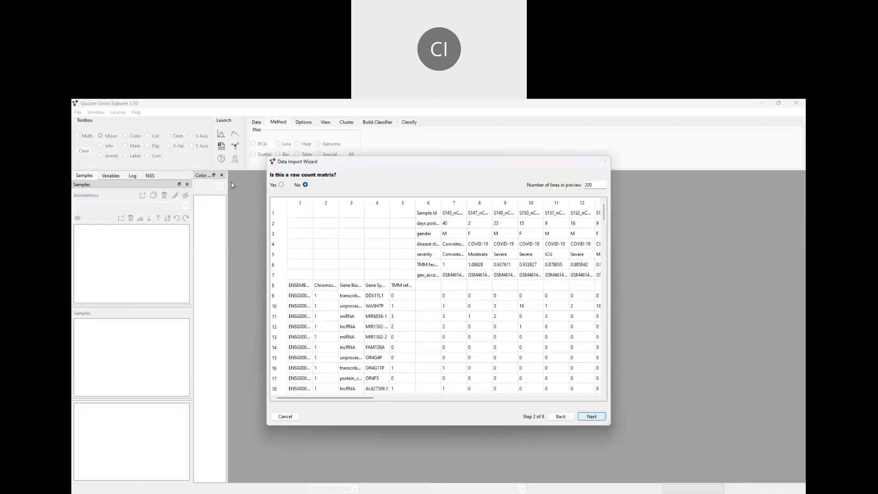
Step: Declare the file a raw count matrix, keeping the tab separator and rows treated as variables
click(281, 185)
click(589, 417)
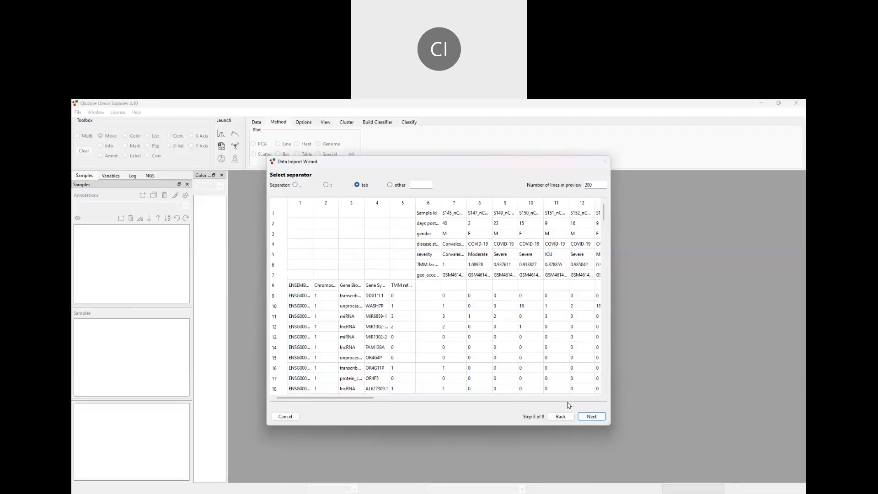
click(592, 417)
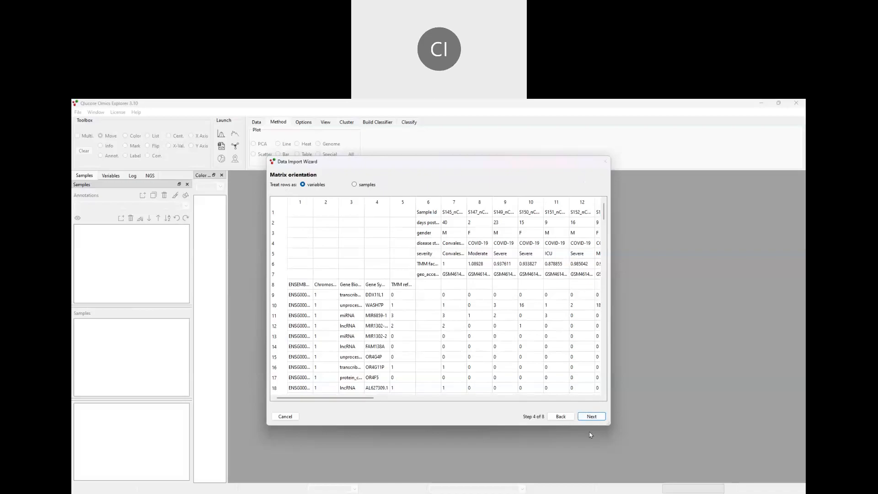
click(591, 417)
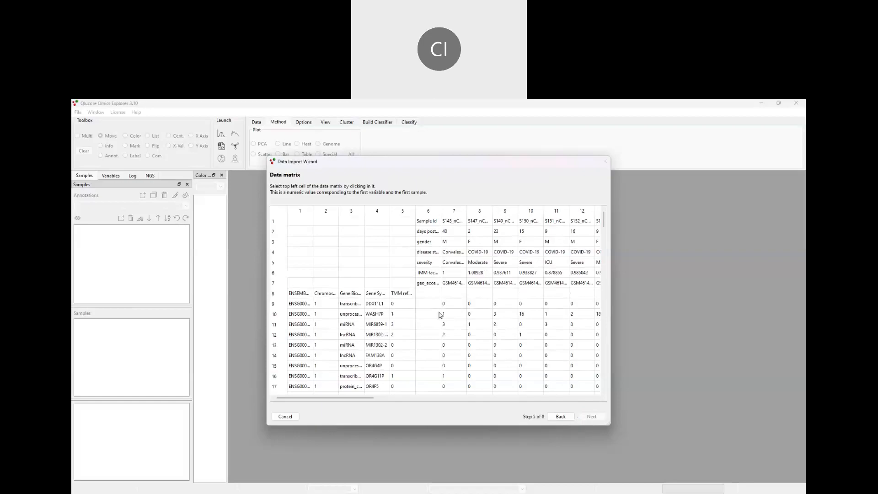
Step: Define the data matrix with its top left cell at row 9, column 7 and its top right cell at row 9, column 40
click(451, 305)
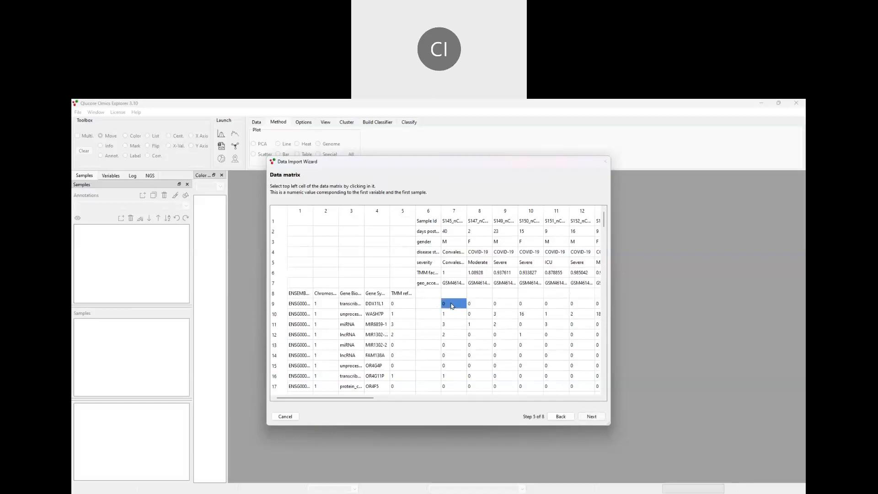
click(592, 416)
click(425, 402)
drag(423, 399, 571, 402)
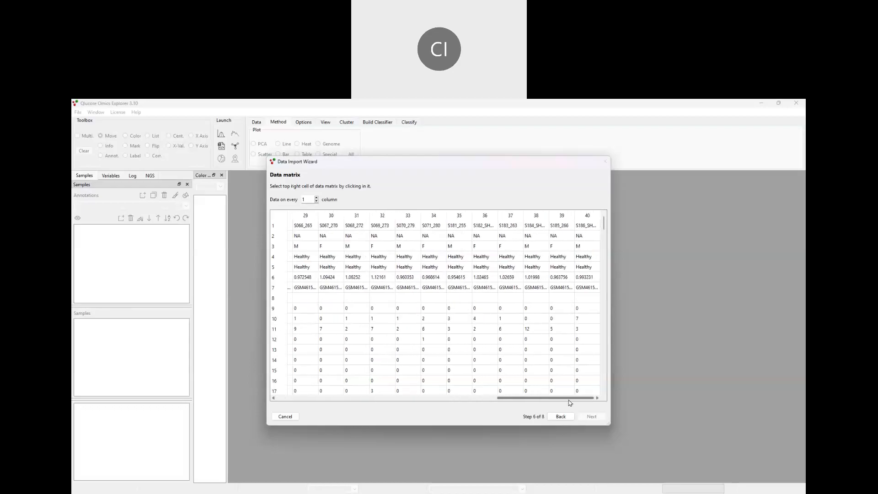
click(581, 310)
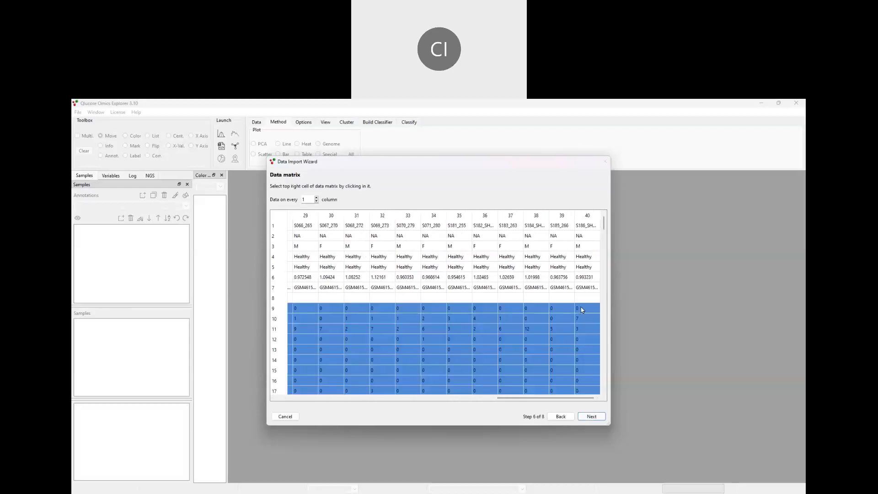
click(591, 417)
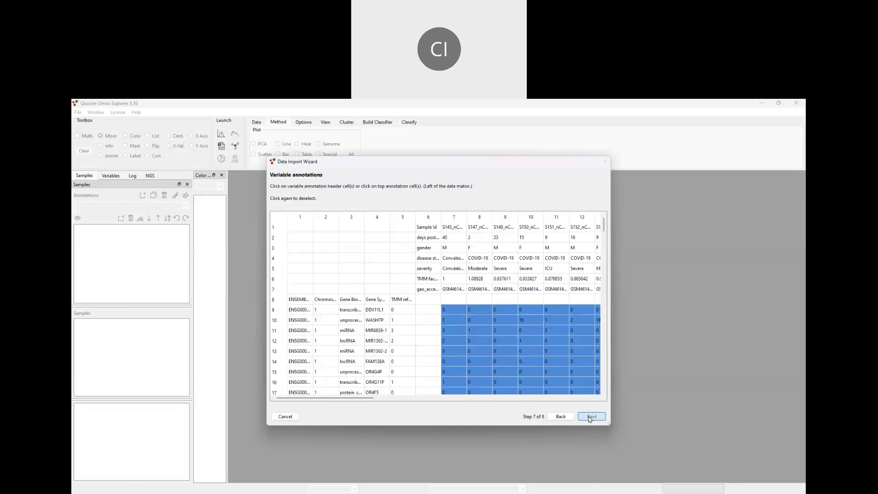
Step: Include all variable annotations in columns 1 to 5, from the Ensembl ID through the TMM reference counts
click(298, 303)
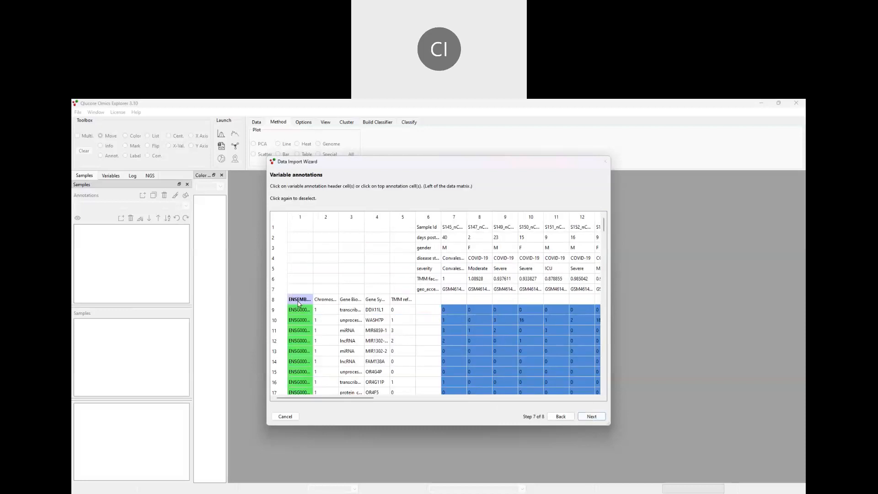
shift+click(405, 302)
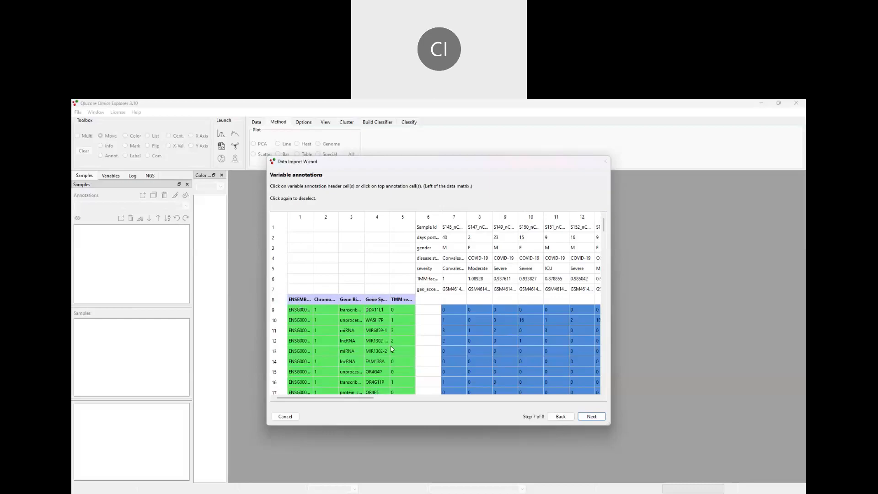
click(592, 417)
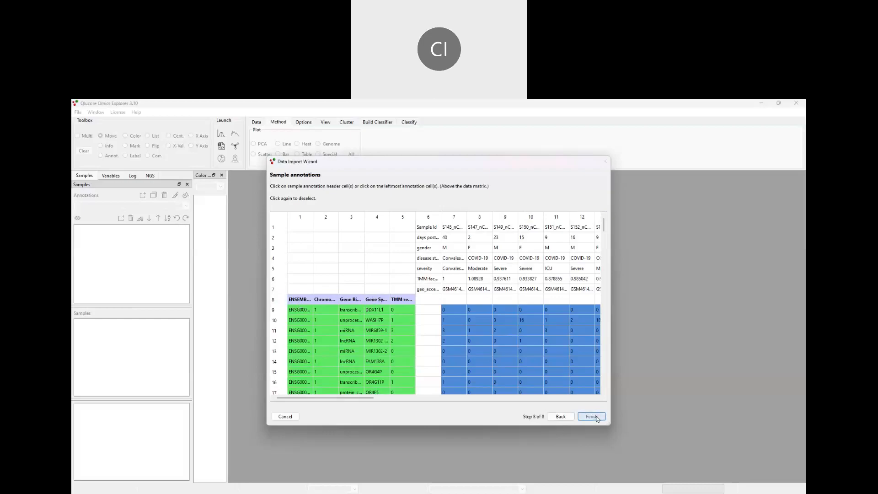
Step: Include all sample annotations in rows 1 to 7, from Sample Id through geo_accession, and finish the import
click(432, 228)
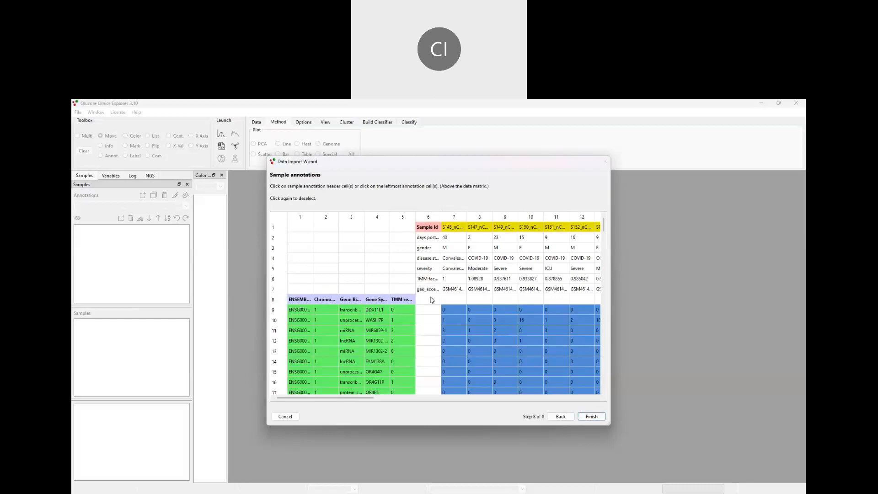
click(431, 291)
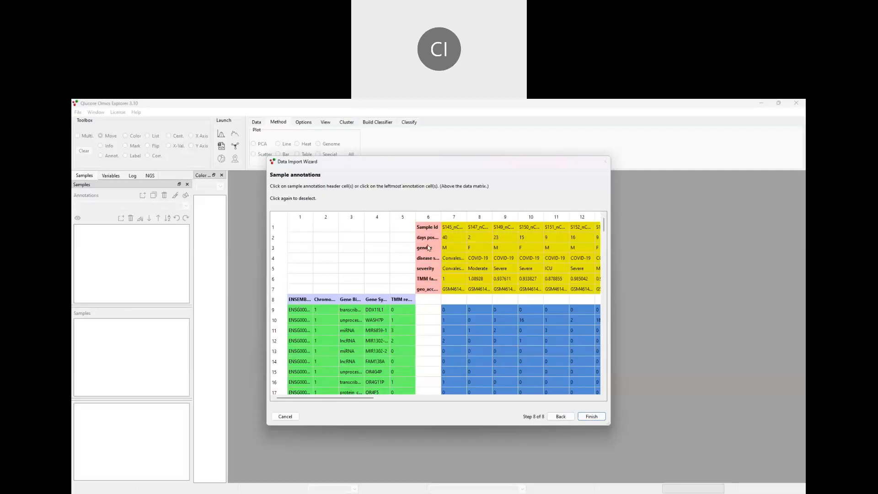
click(592, 417)
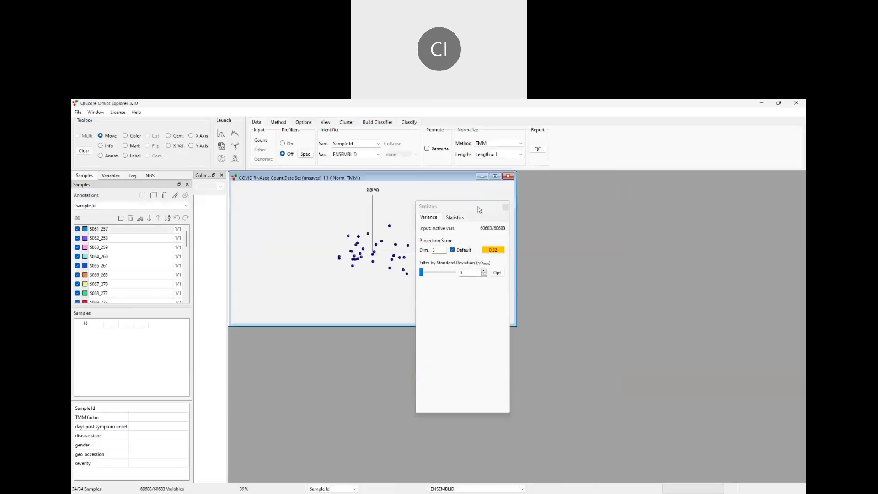
Step: Maximize the PCA plot window and move the Statistics dialog clear of the sample points
drag(479, 210, 567, 206)
click(495, 177)
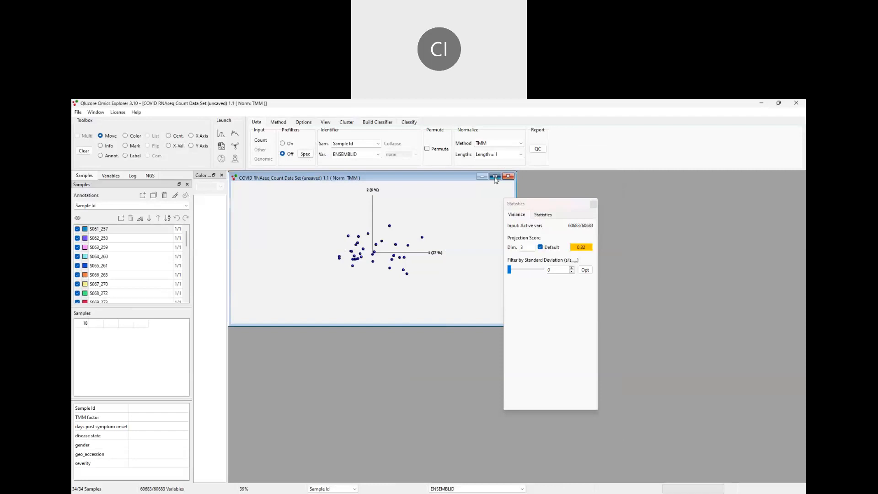
drag(460, 315, 457, 293)
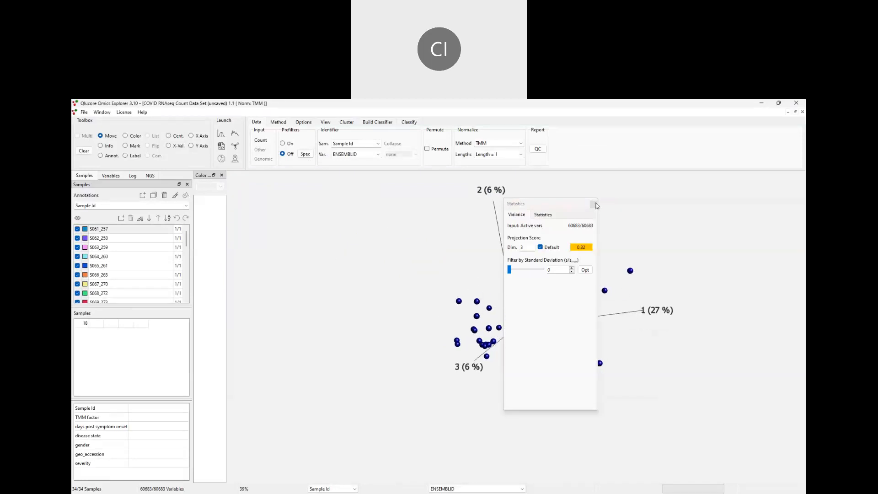
drag(567, 205, 332, 198)
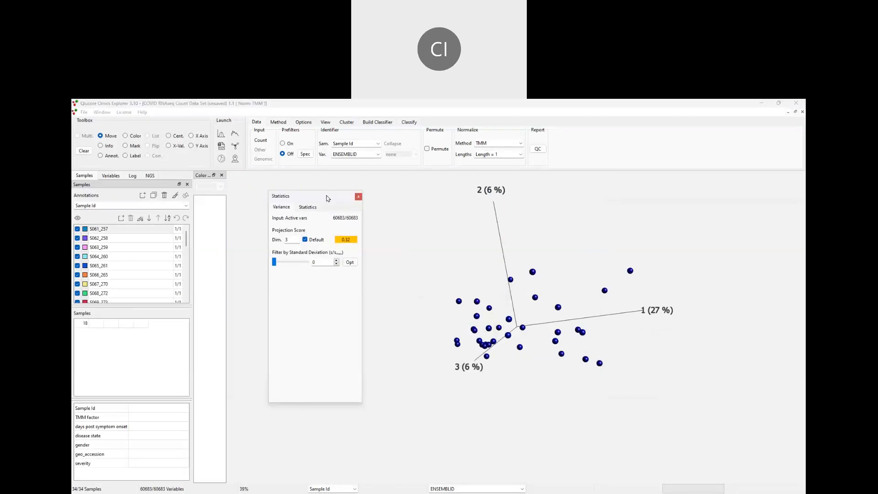
Step: Color the samples in the PCA plot by the disease state annotation
click(186, 209)
click(116, 237)
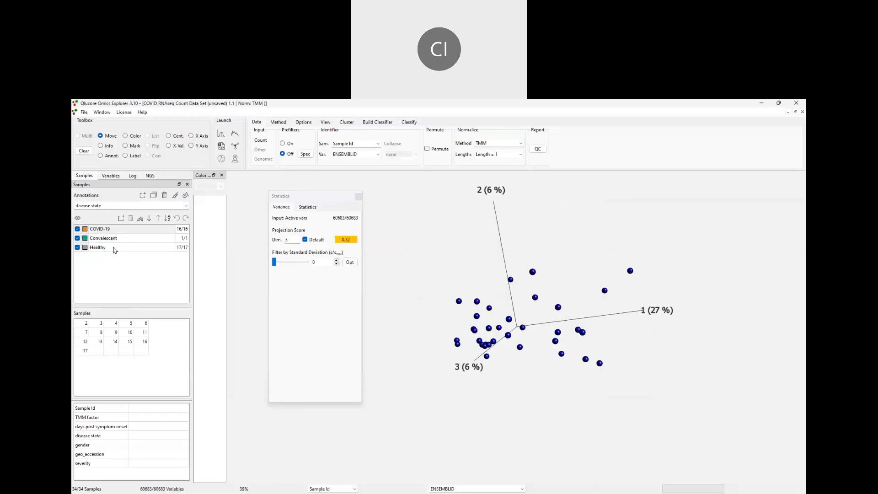
click(175, 195)
drag(484, 345, 473, 271)
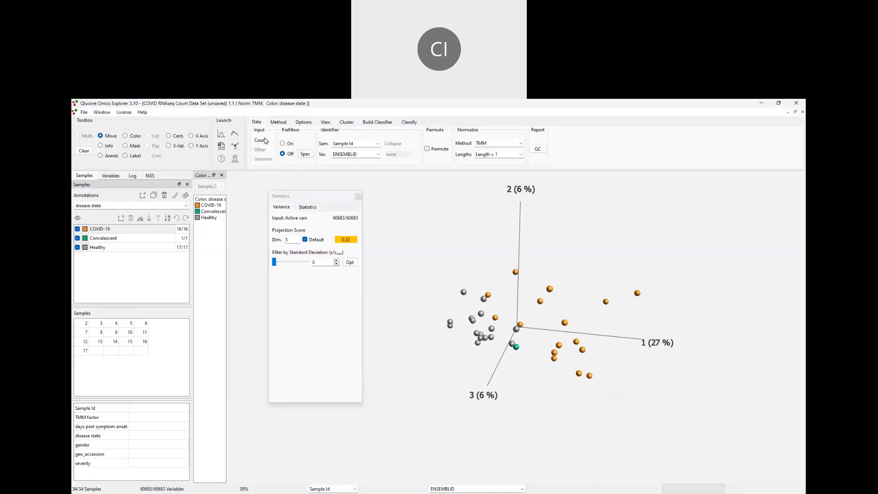
Step: Set the variable identifier to Gene Symbol and collapse the variables by median
click(377, 155)
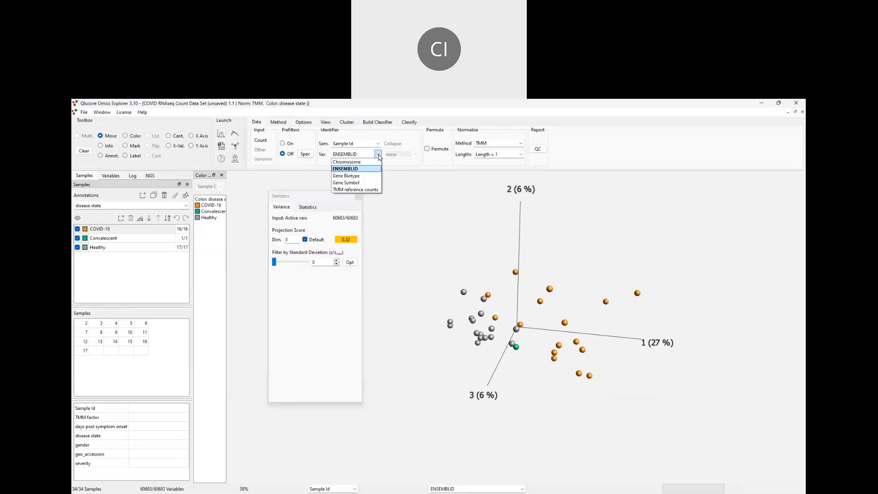
click(367, 183)
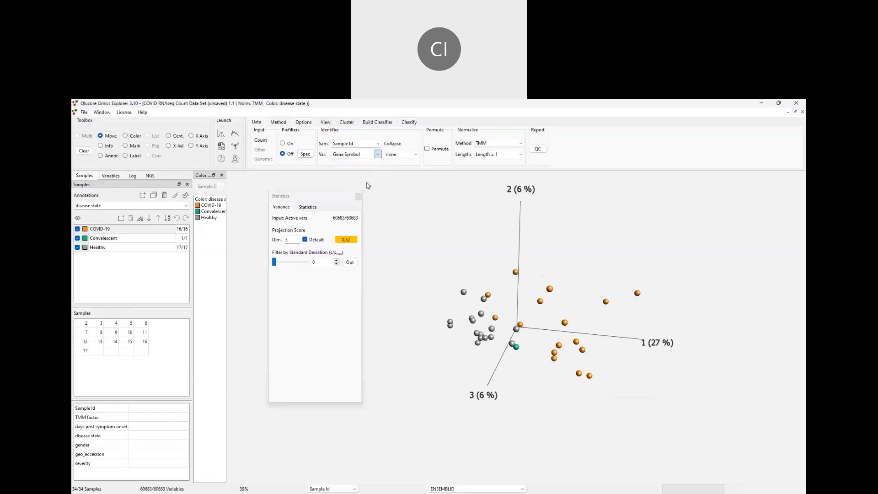
click(416, 154)
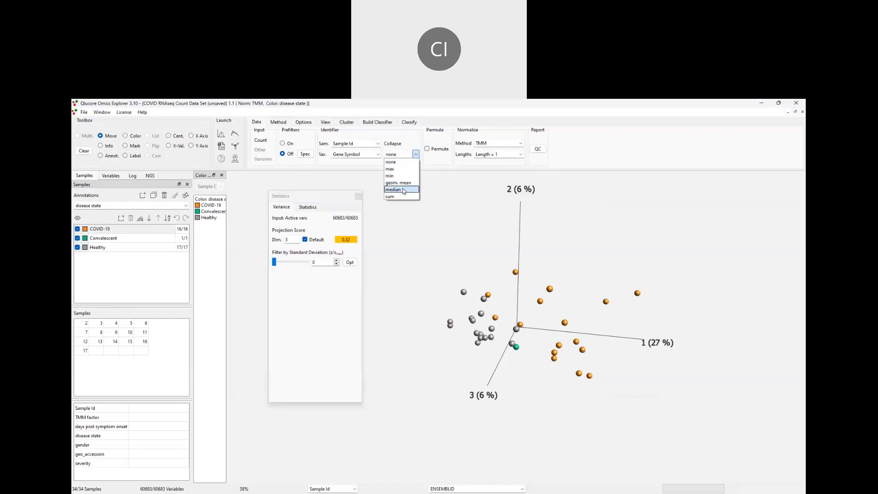
key(Escape)
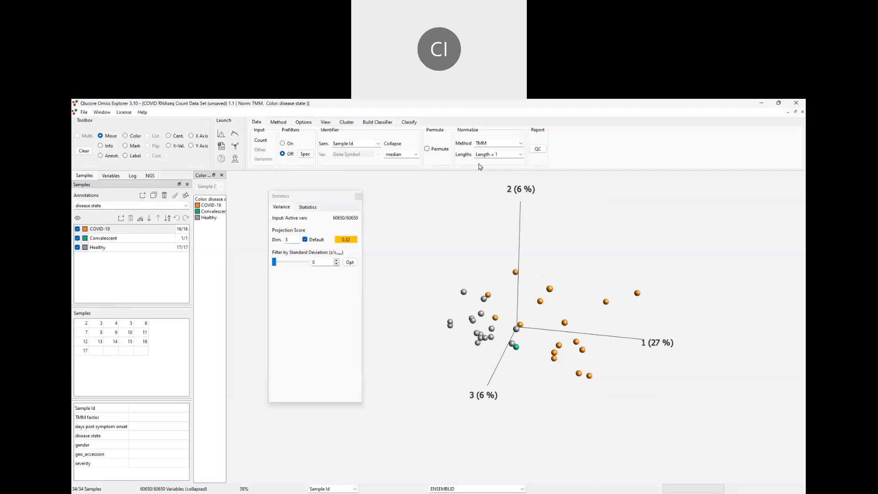
Step: Review the available normalization methods and length options, leaving TMM and Length = 1 selected
click(521, 144)
click(477, 197)
click(520, 154)
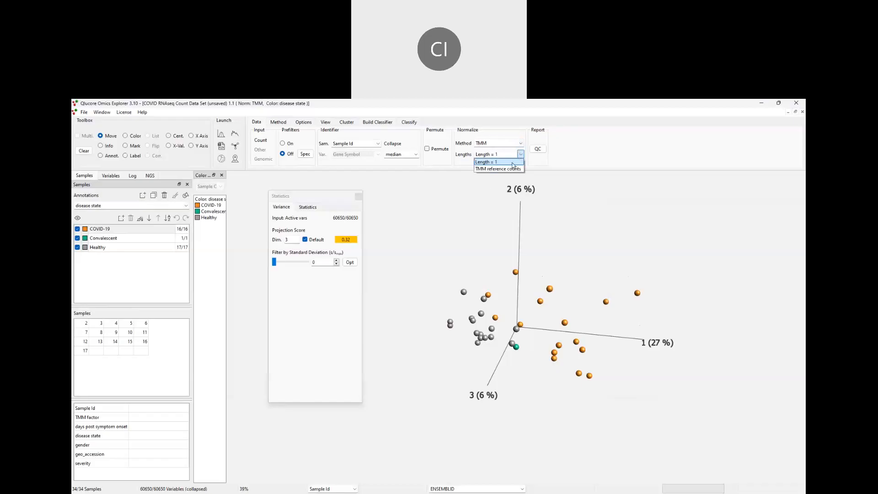
click(494, 185)
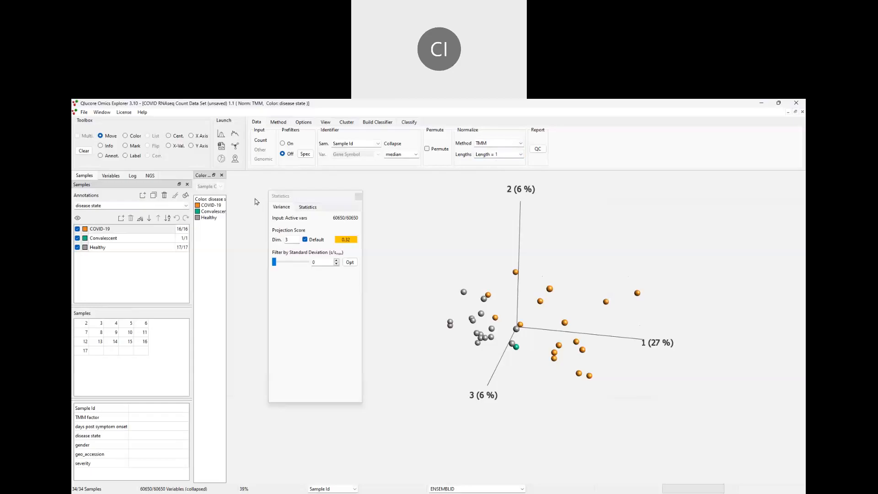
Step: Assign plot symbols to the samples according to the gender annotation
click(186, 206)
click(98, 241)
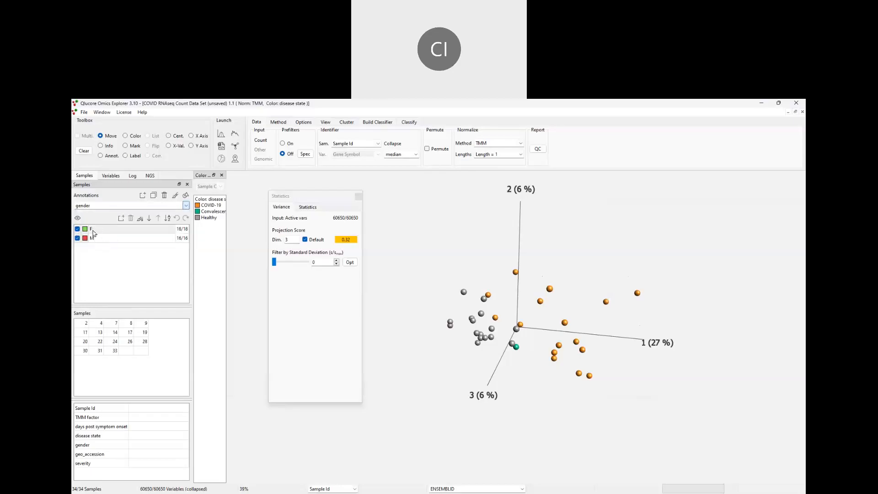
click(186, 195)
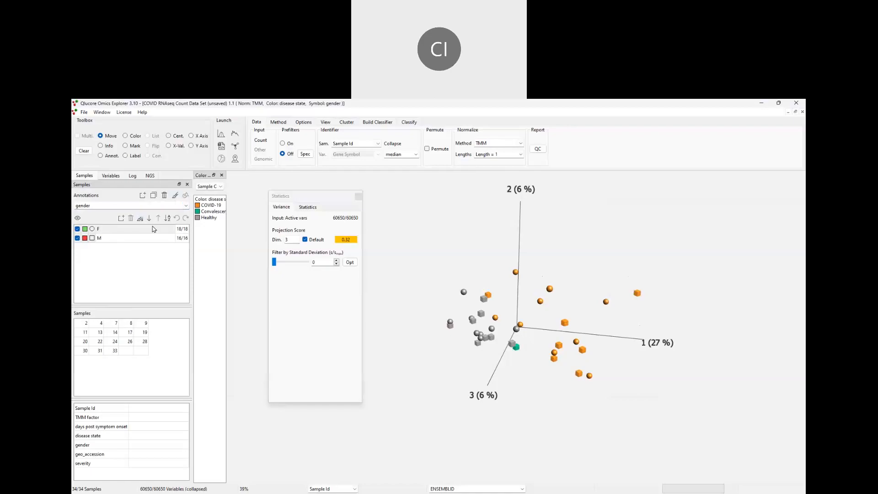
Step: Change the plot symbol for the M gender group to Octahedron
double_click(92, 239)
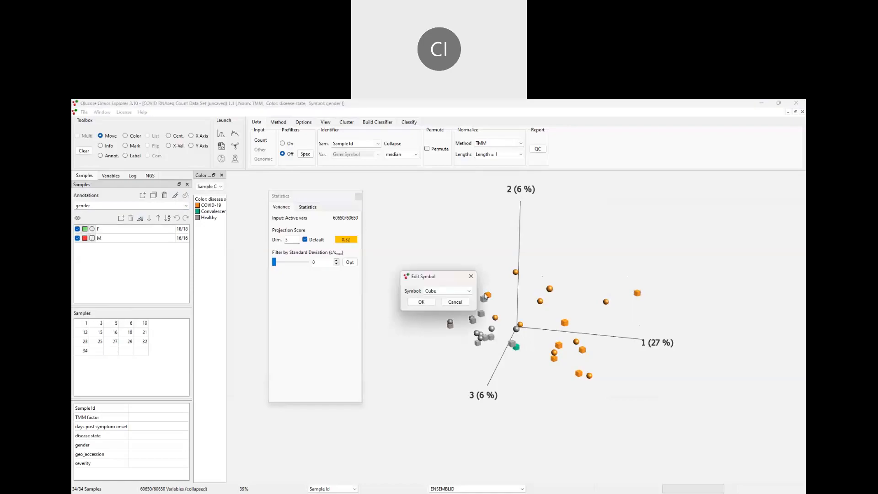
click(469, 291)
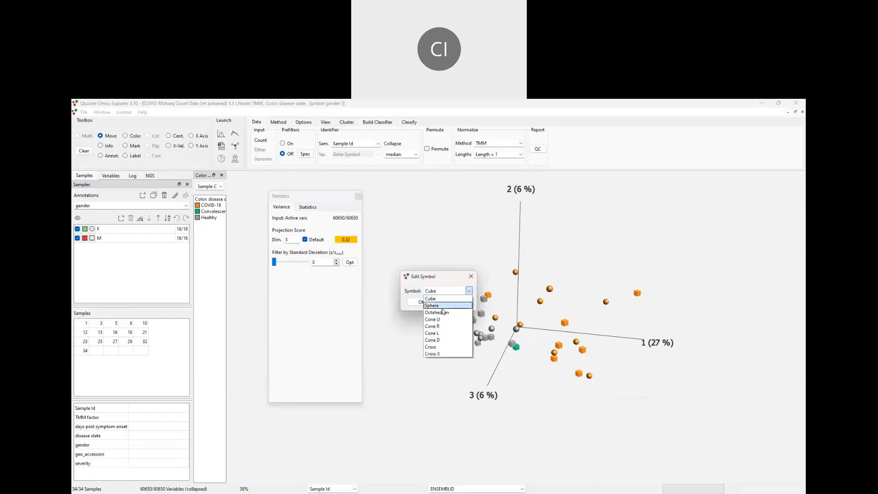
click(447, 313)
click(419, 302)
drag(600, 304, 588, 316)
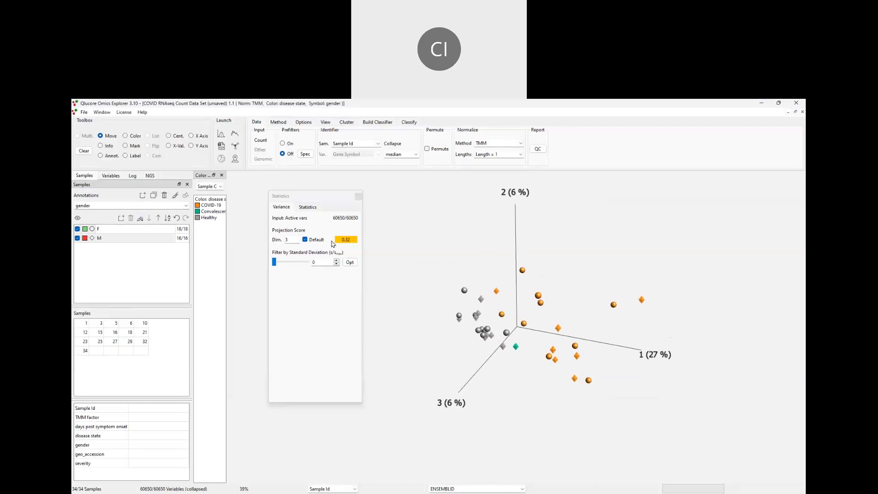
Step: Review the statistics modes and the statistical tests available for filtering under Standard statistics
click(309, 207)
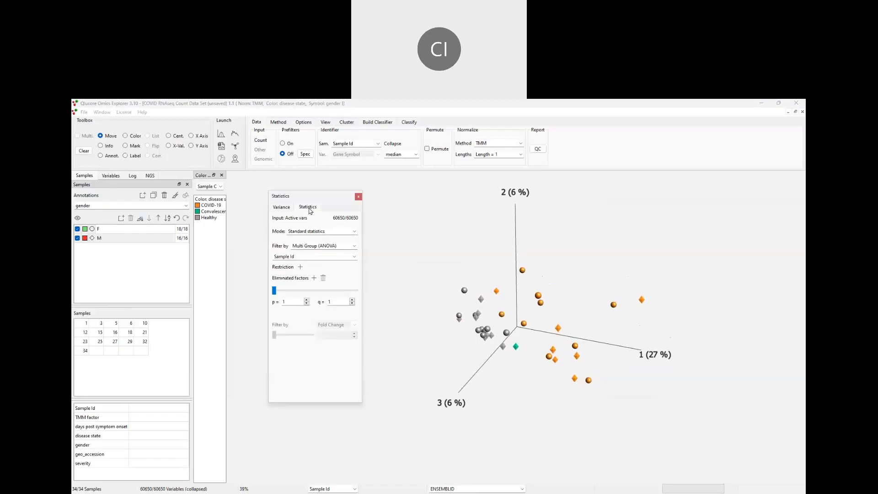
click(353, 232)
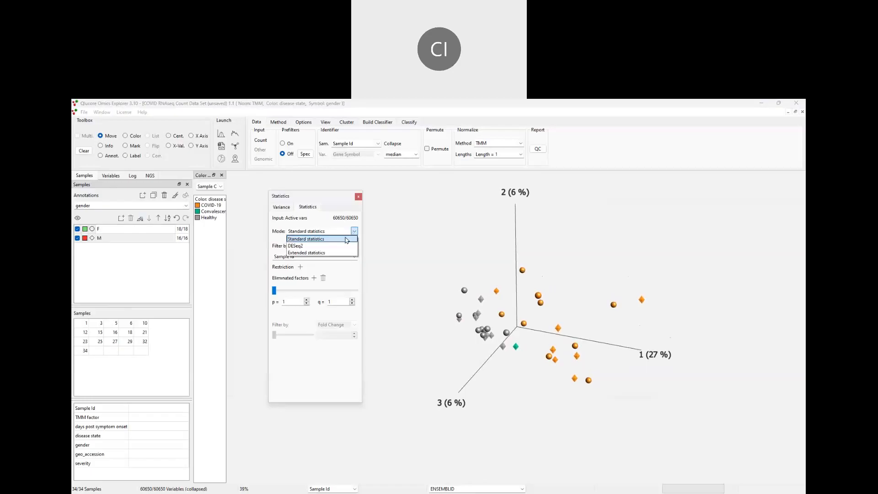
click(348, 239)
click(354, 246)
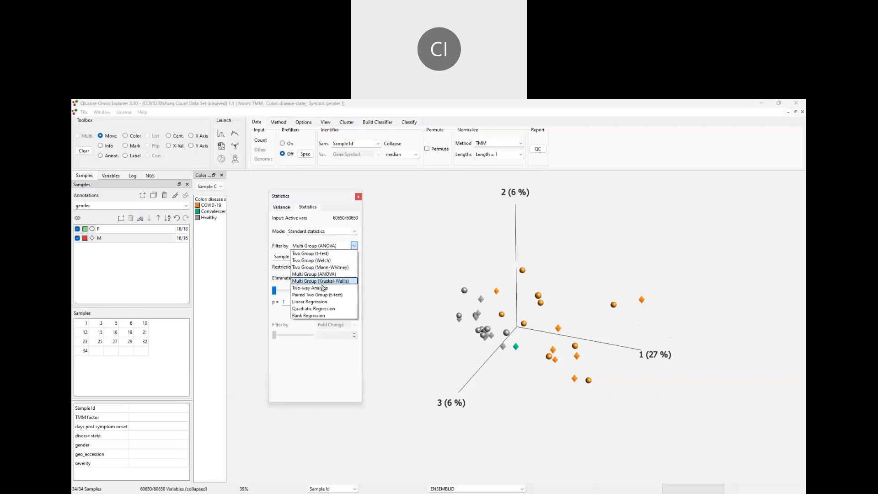
click(370, 233)
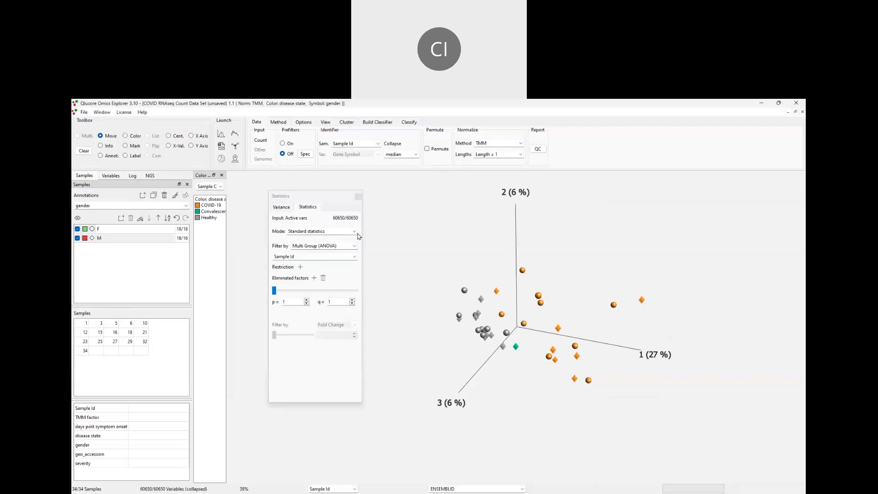
Step: Switch the statistics mode to DESeq2 and review its available tests, keeping Two Group (Wald)
click(354, 231)
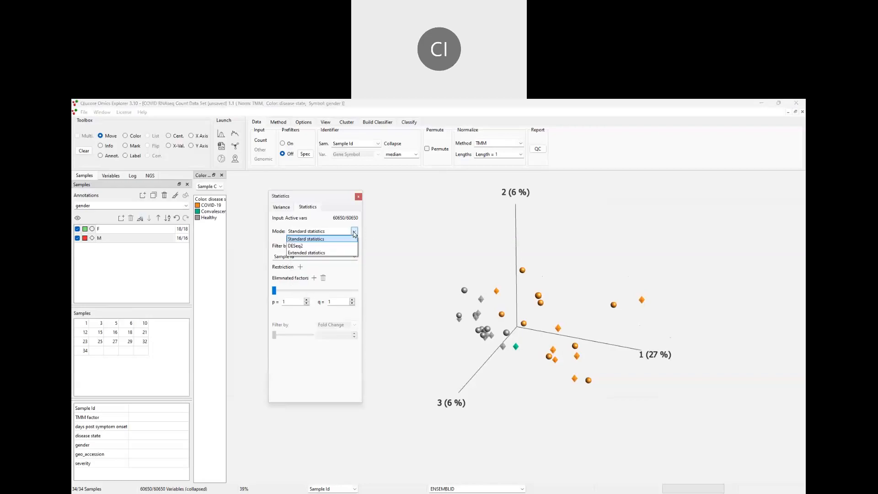
click(312, 250)
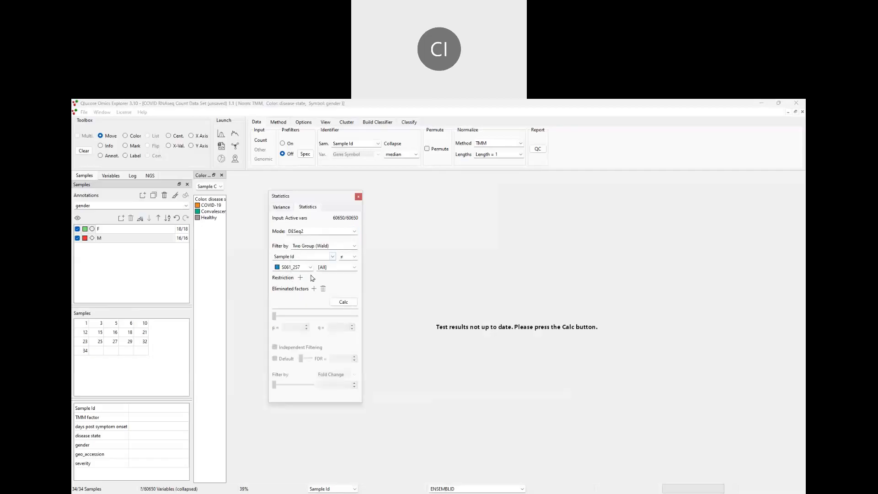
drag(300, 199, 271, 194)
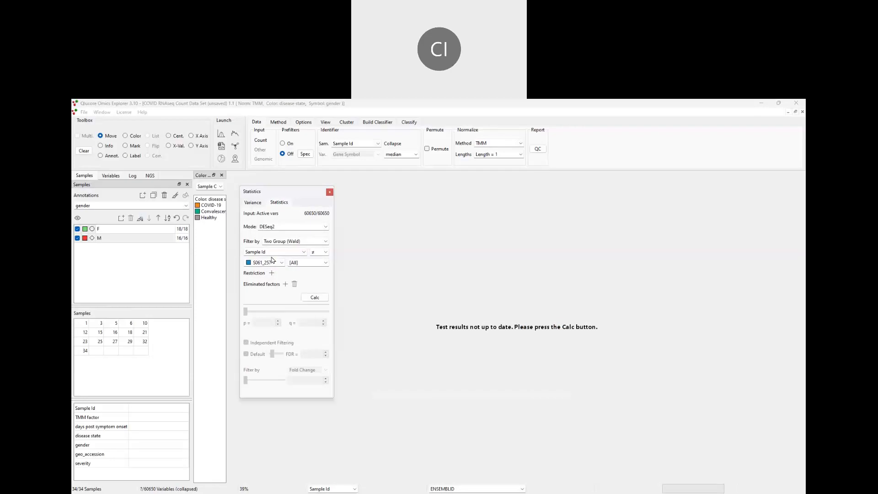
click(326, 242)
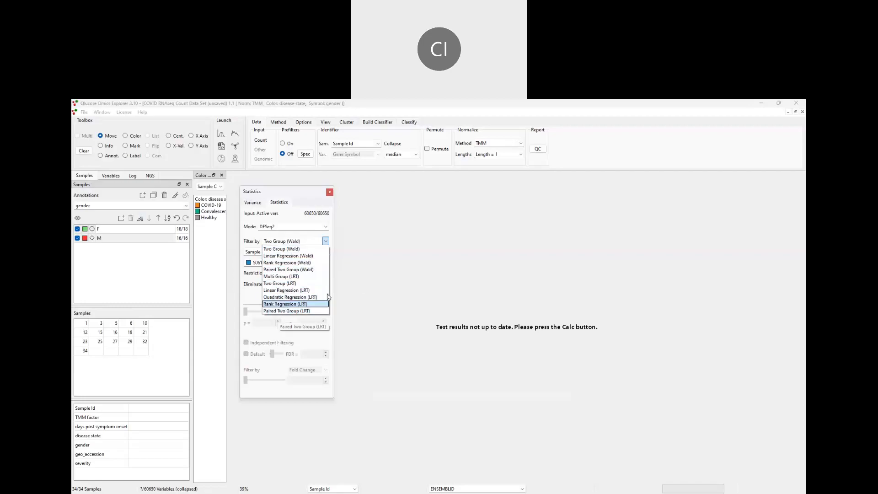
click(363, 286)
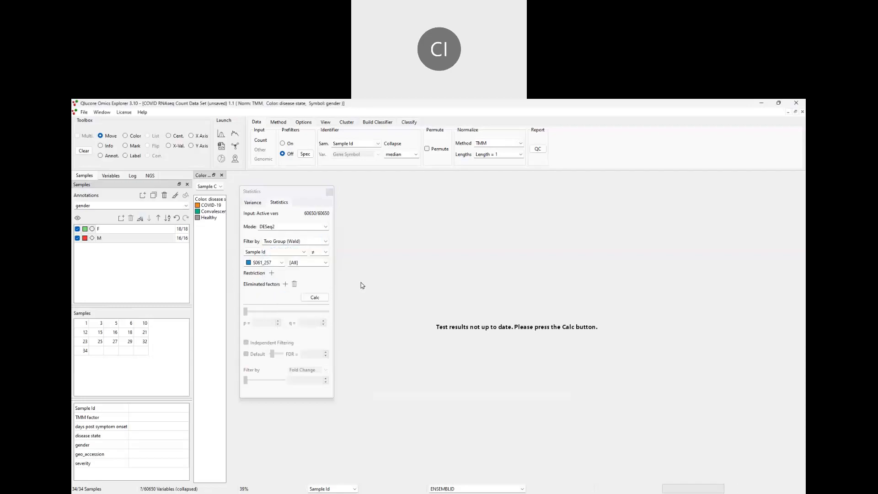
Step: Set the two-group comparison on disease state to COVID-19 versus Healthy
click(304, 252)
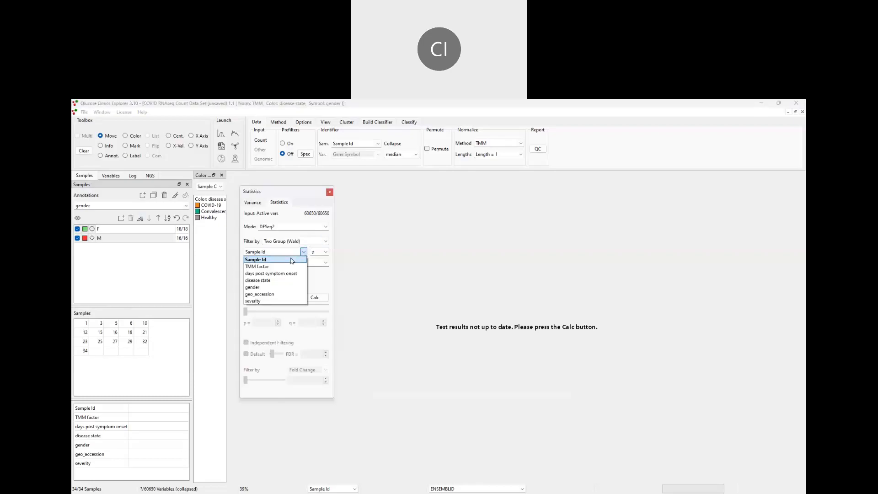
click(280, 284)
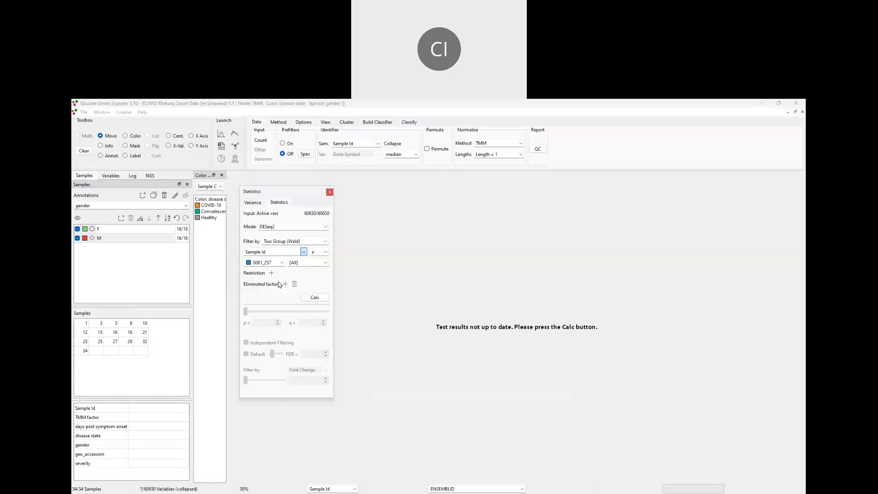
click(326, 263)
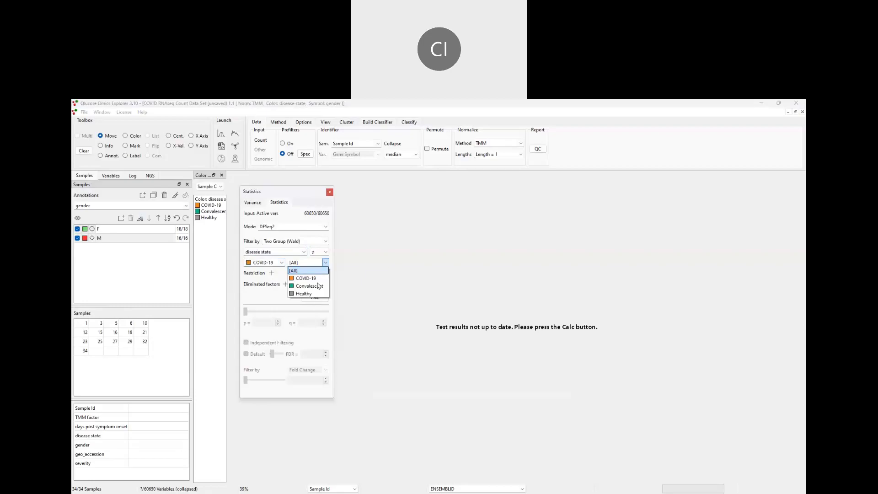
click(304, 293)
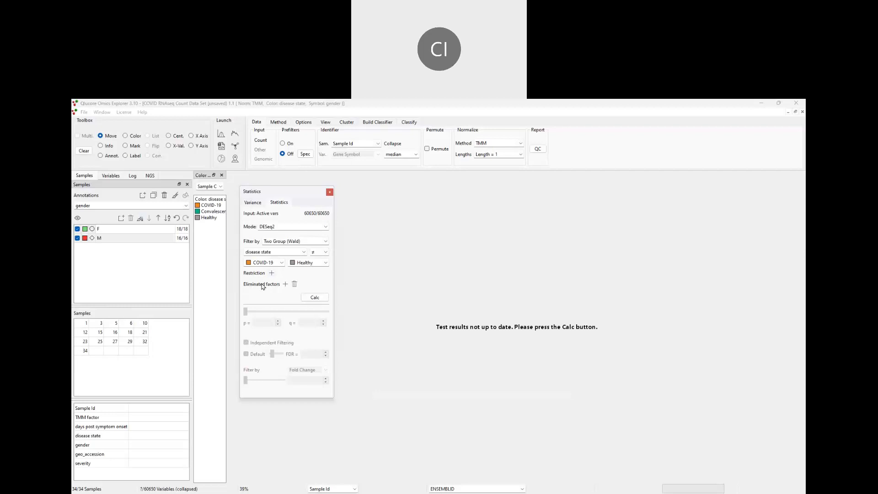
Step: Add gender as an eliminated factor of the Two Group type
click(286, 285)
click(317, 295)
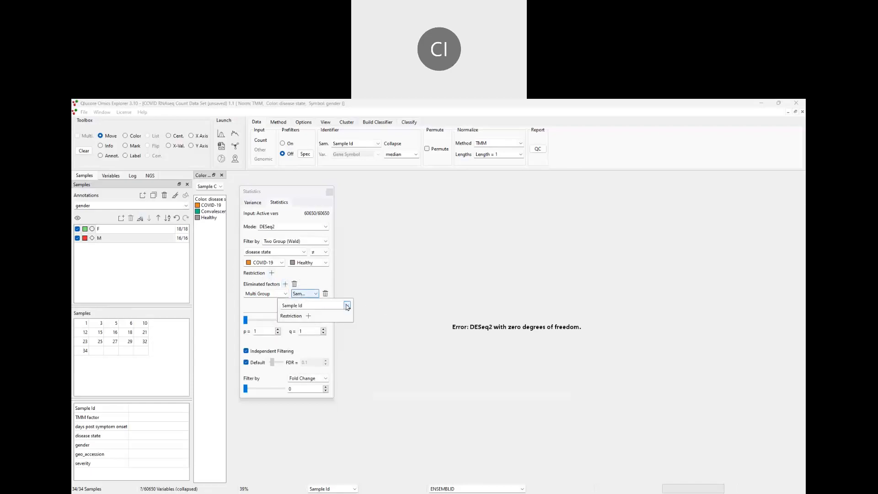
click(347, 306)
click(302, 341)
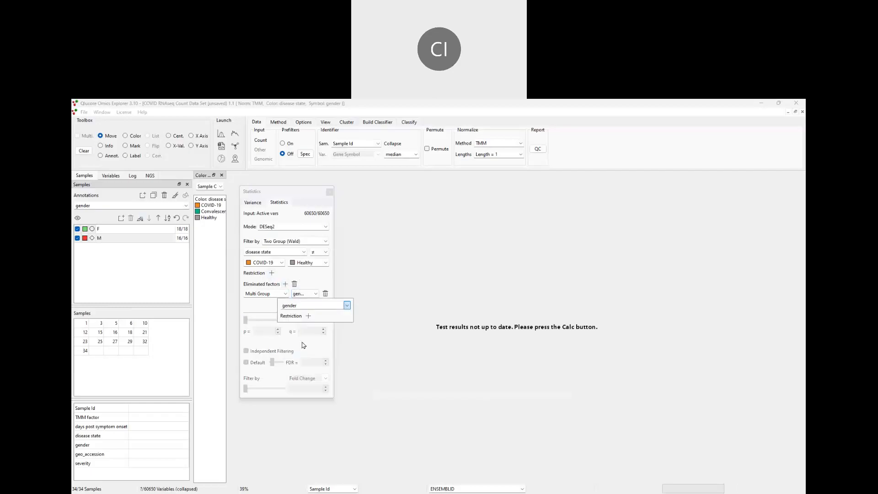
click(284, 294)
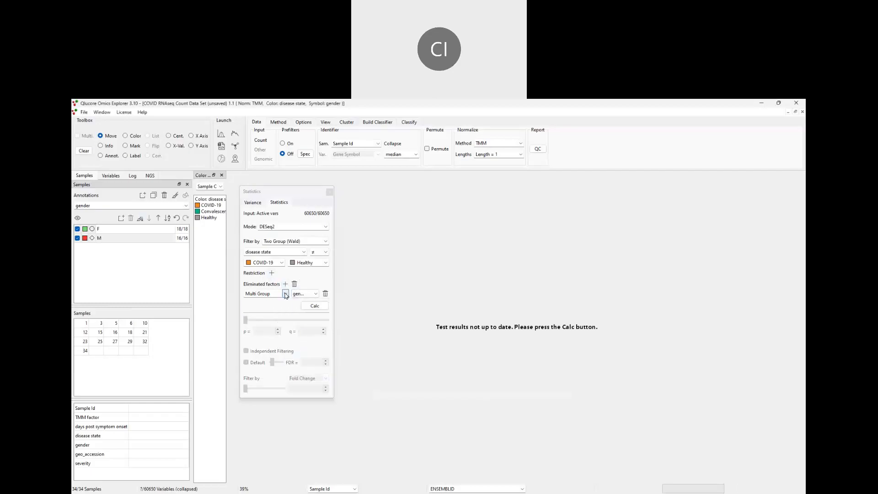
click(284, 295)
click(257, 304)
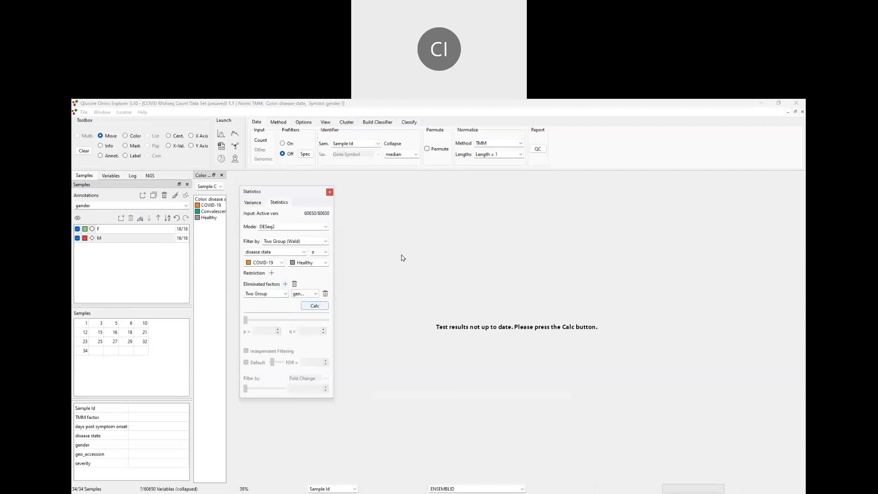
Step: Change the normalization method to VST (blind), leave the dispersion factors empty, and calculate the transform
click(520, 144)
click(486, 176)
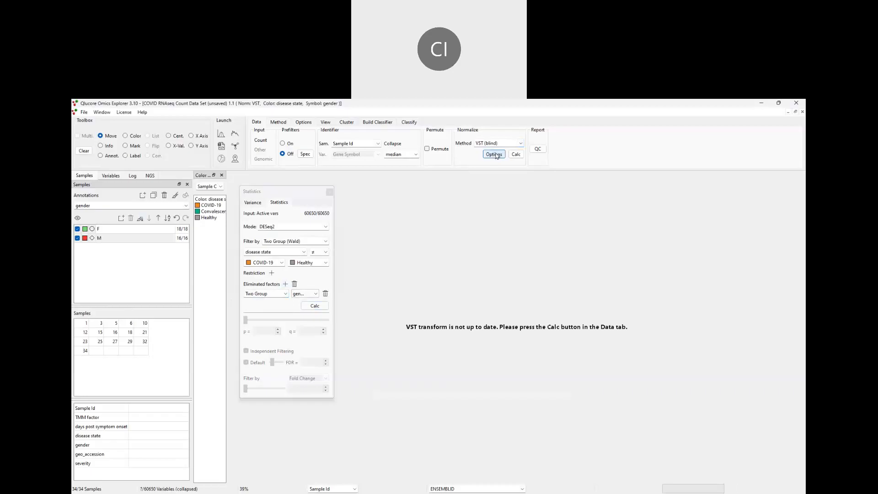
click(496, 155)
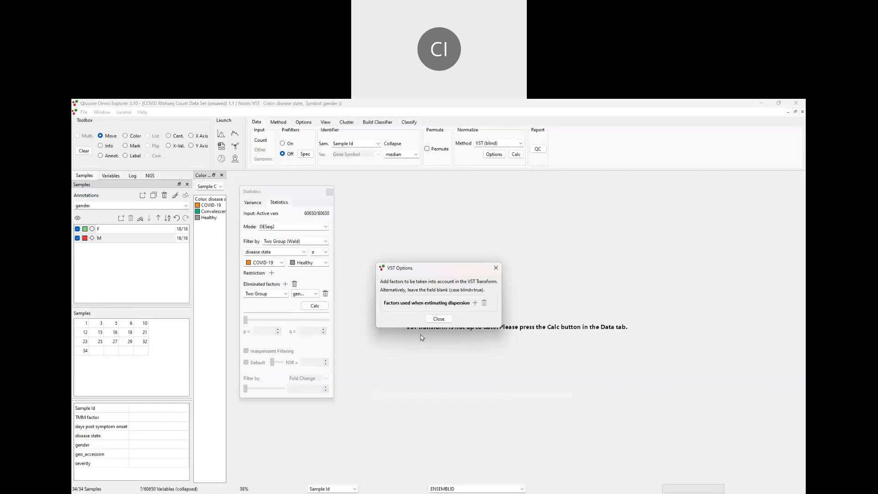
click(439, 320)
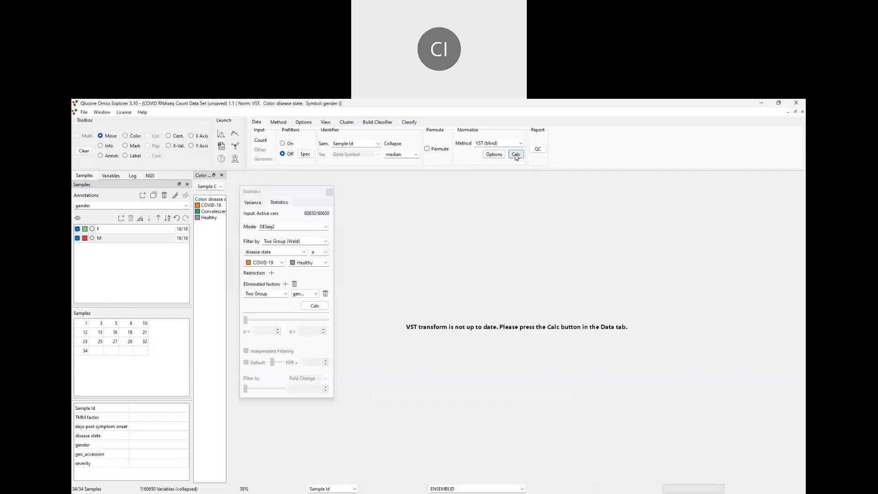
click(515, 155)
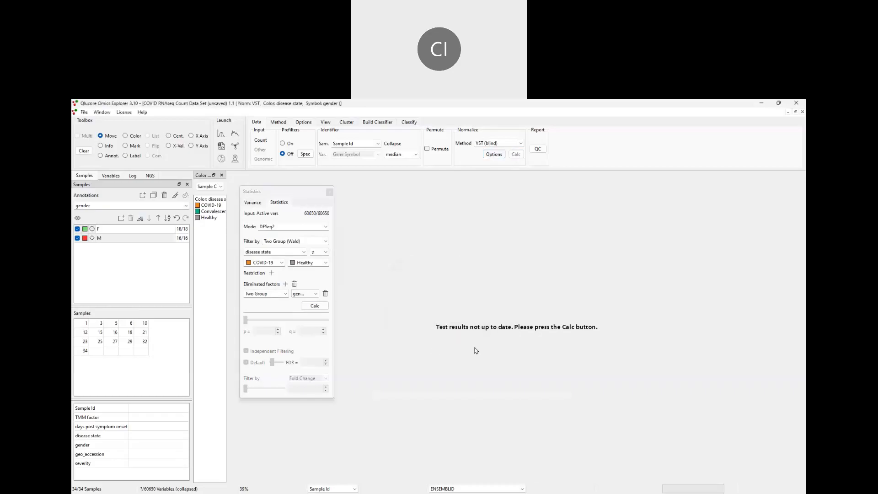
Step: Calculate the DESeq2 test and filter the variables with a q-value cutoff of 1e-6
click(315, 306)
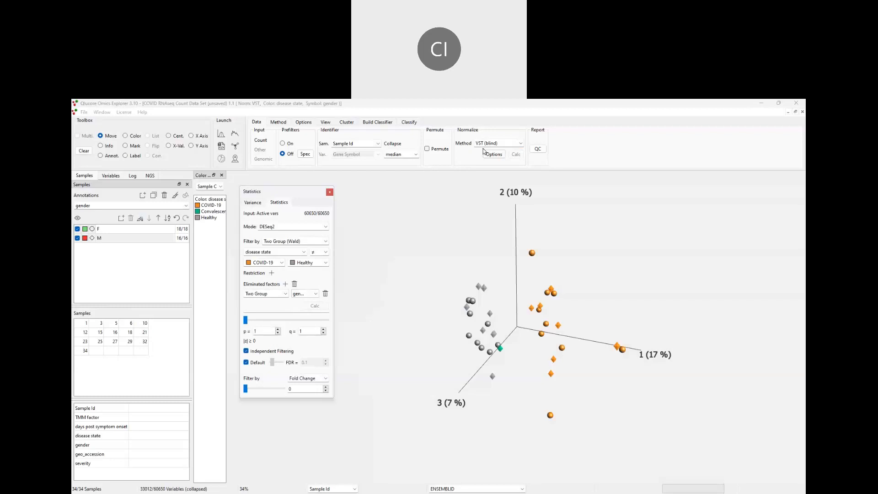
mouse_move(621, 285)
mouse_down()
mouse_move(602, 298)
mouse_move(581, 288)
mouse_move(582, 261)
mouse_move(615, 261)
mouse_move(617, 278)
mouse_up()
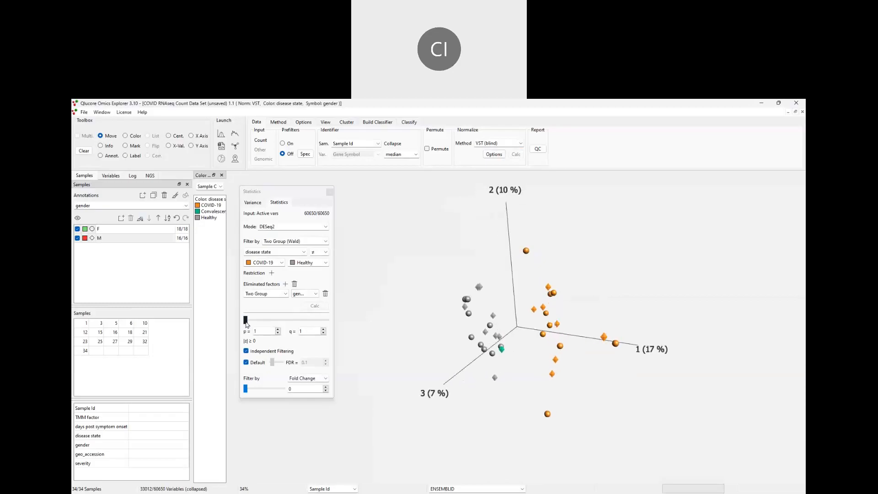
drag(245, 320, 323, 330)
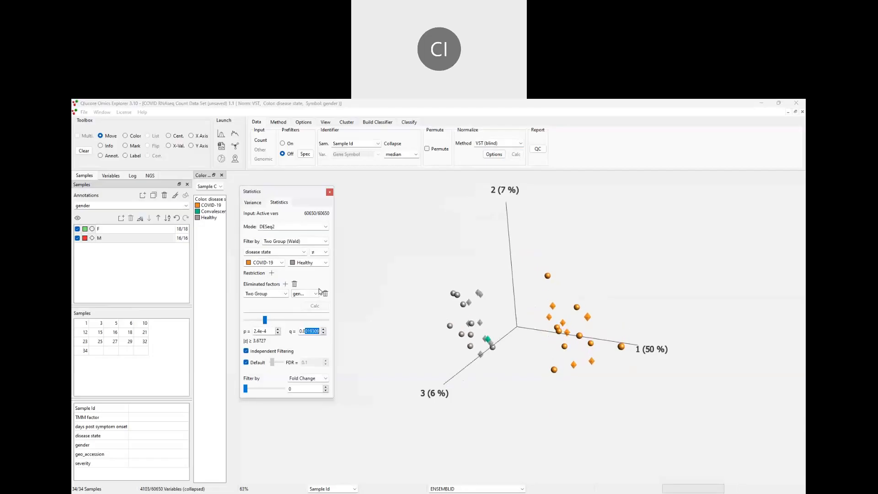
text(000)
key(Return)
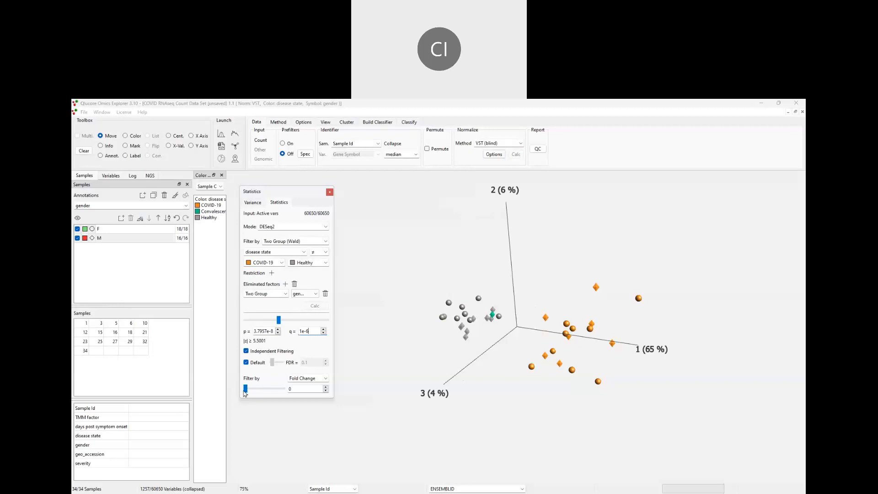
Step: Tighten the significance filter to a q-value of about 3.5e-8, leaving the fold change cutoff at 0
mouse_move(246, 388)
mouse_down()
mouse_move(280, 390)
mouse_move(239, 390)
mouse_up()
drag(278, 322, 282, 323)
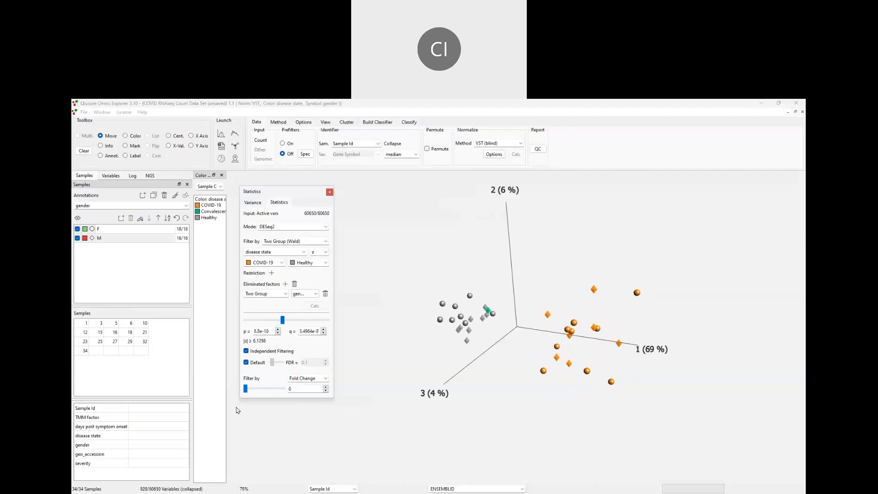
drag(246, 388, 245, 389)
drag(569, 300, 566, 275)
drag(542, 223, 532, 221)
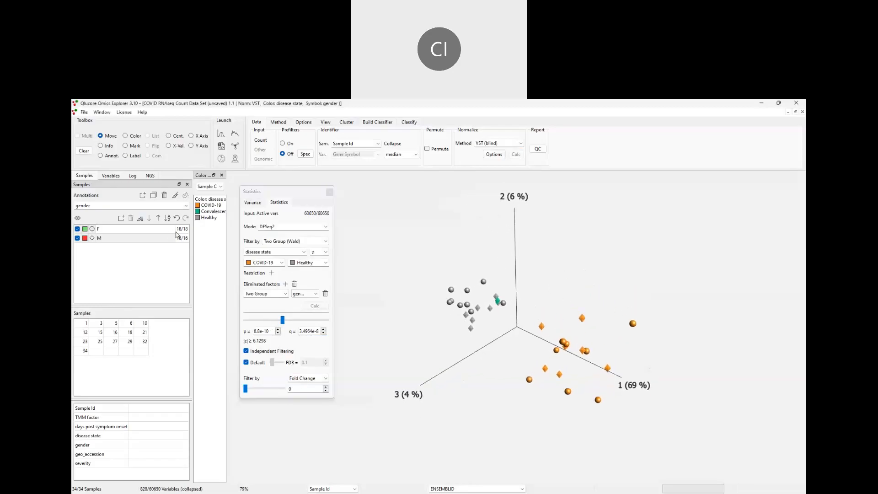
Step: Add q-value and Difference columns to the filtered gene list and sort the genes by q-value
click(113, 177)
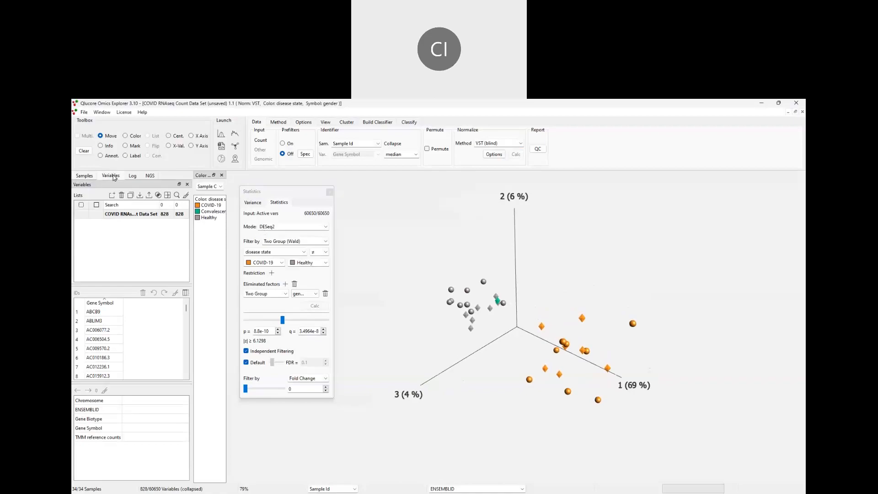
click(124, 215)
click(124, 215)
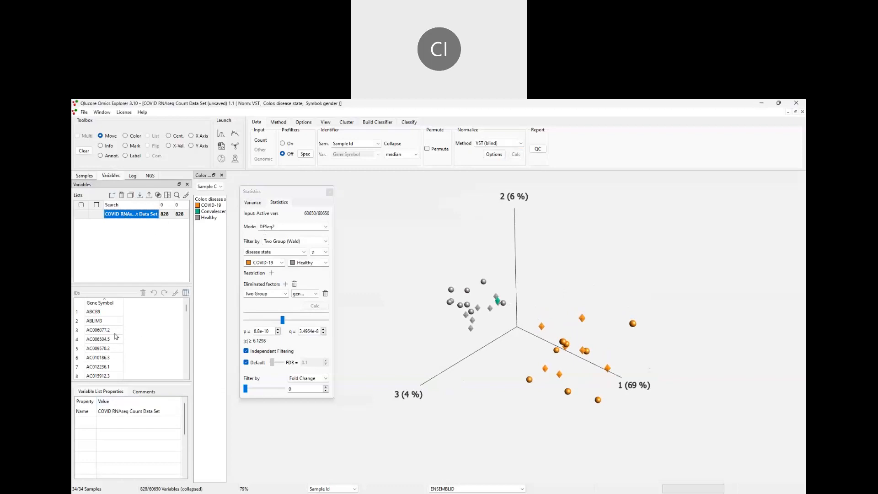
click(186, 293)
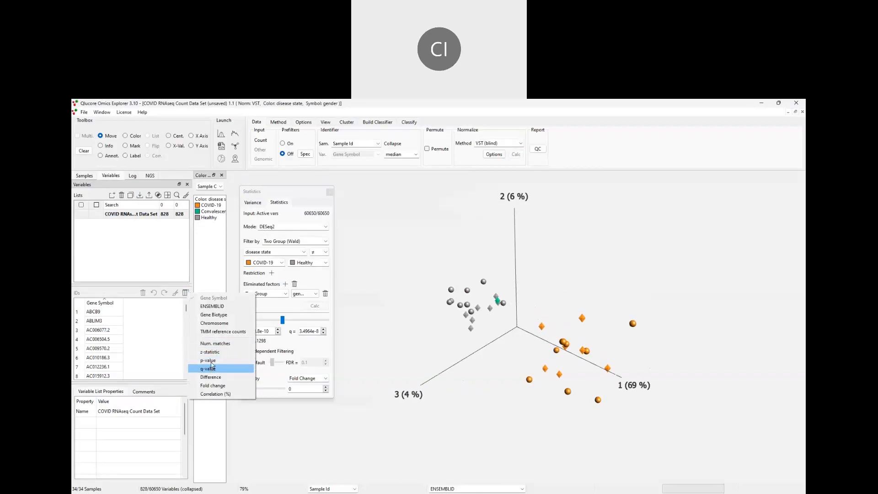
click(211, 368)
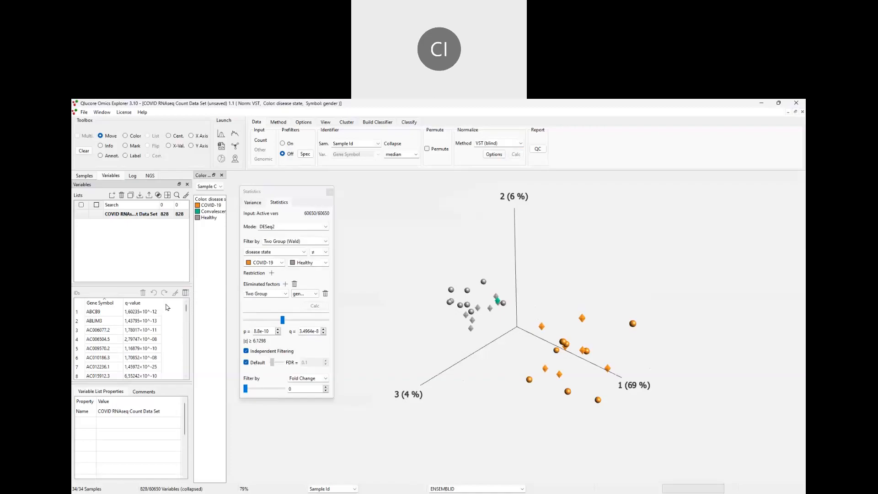
click(186, 293)
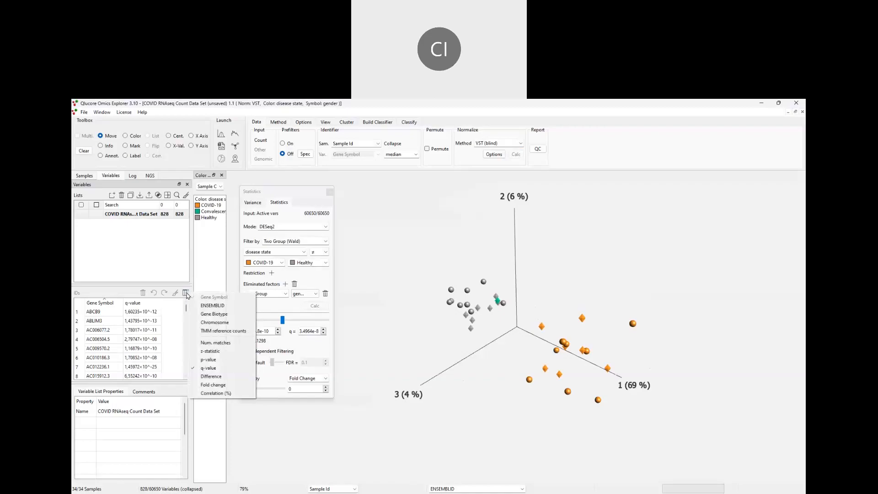
click(211, 376)
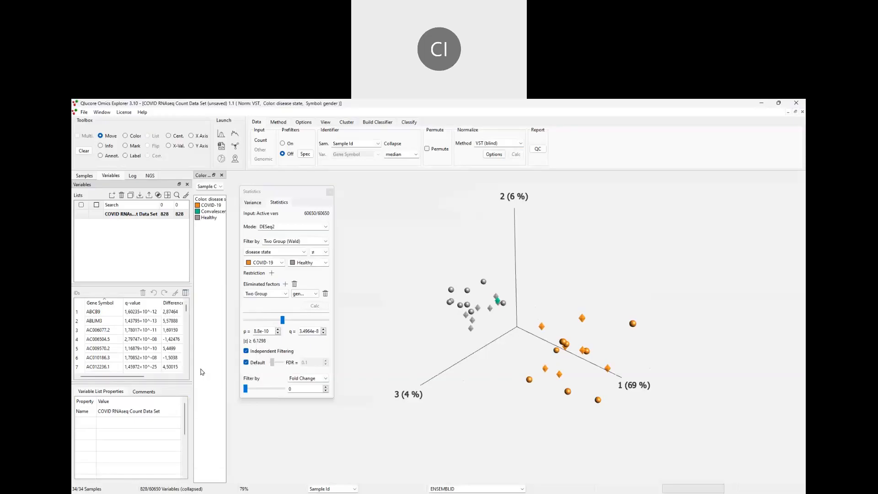
click(146, 303)
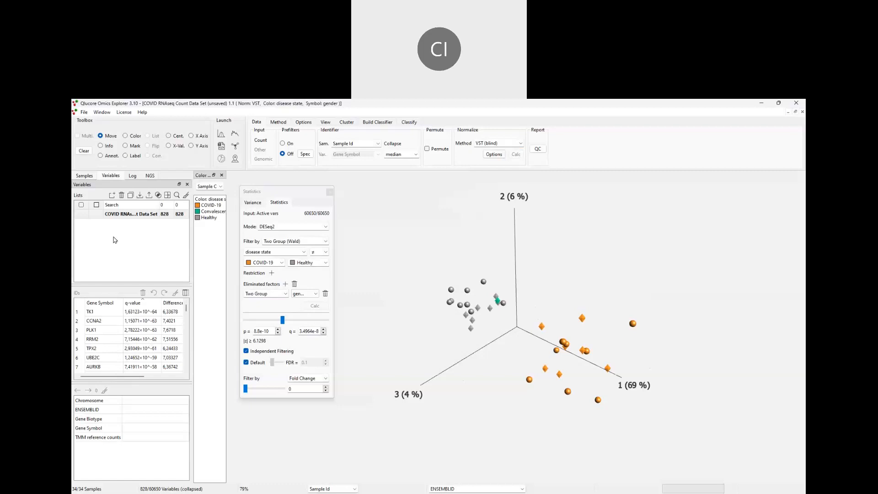
Step: Duplicate the active COVID RNAseq variable list and name the copy DV
click(131, 214)
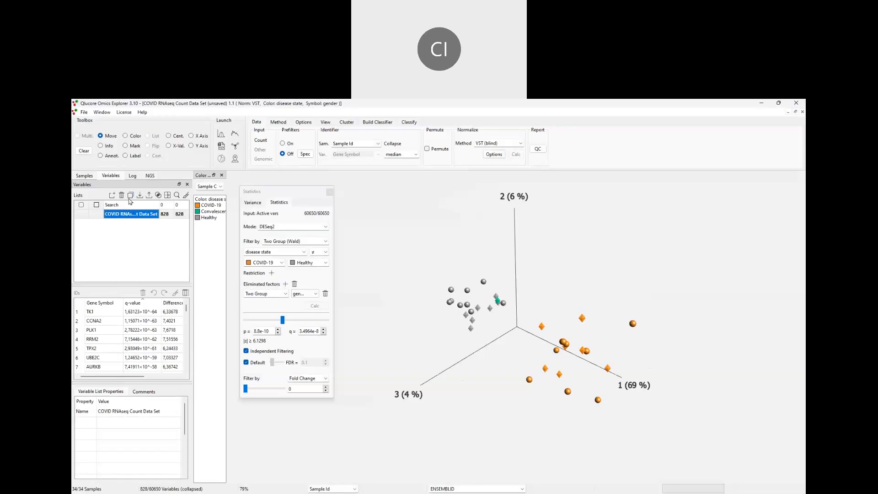
click(131, 195)
double_click(132, 224)
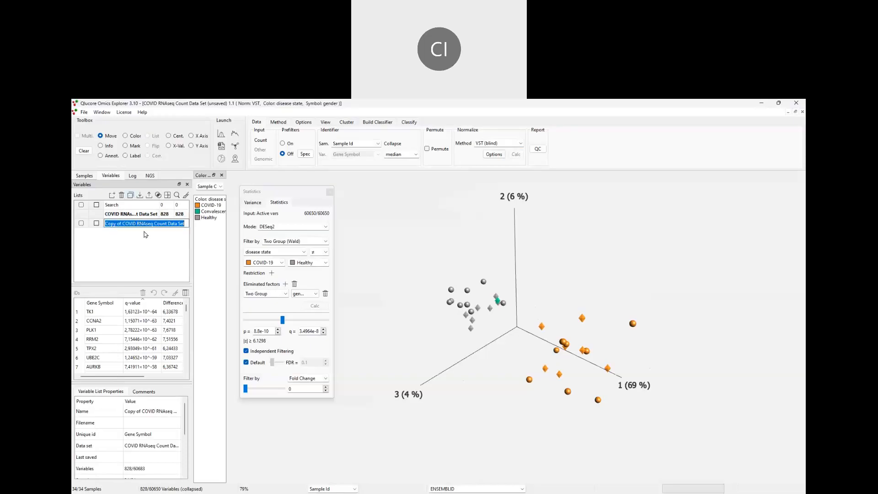
text(DV)
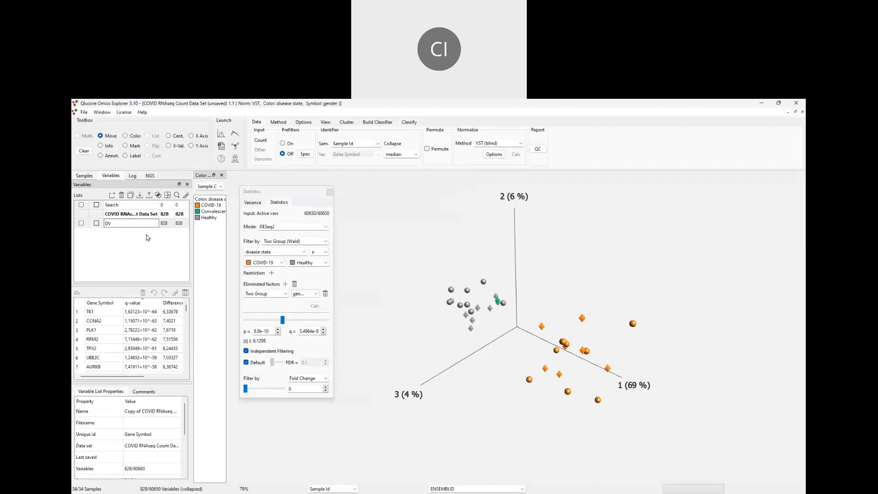
key(Return)
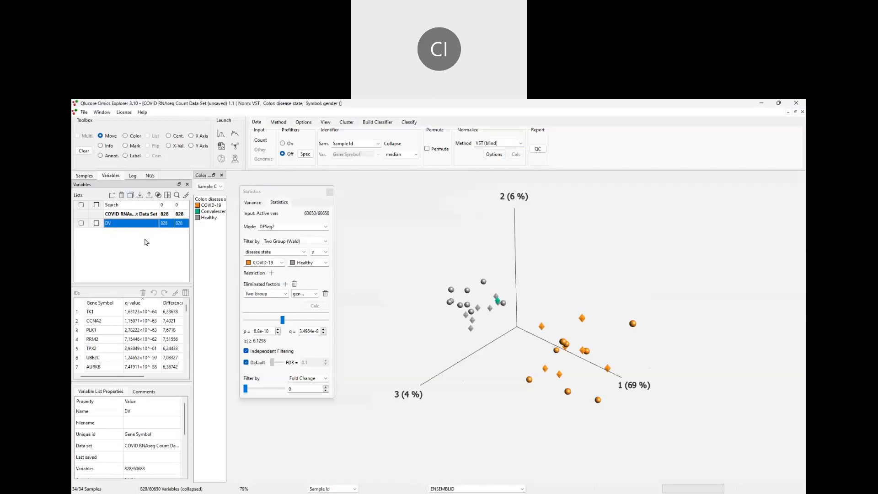
click(150, 198)
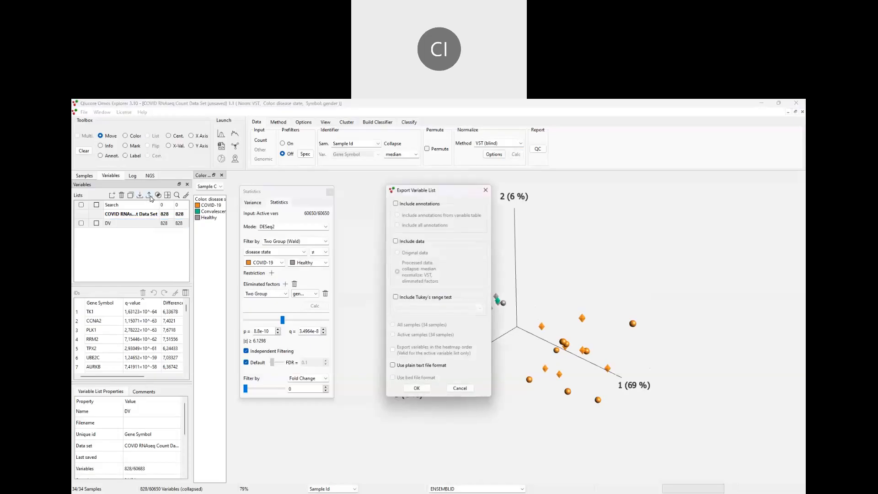
click(396, 204)
click(396, 241)
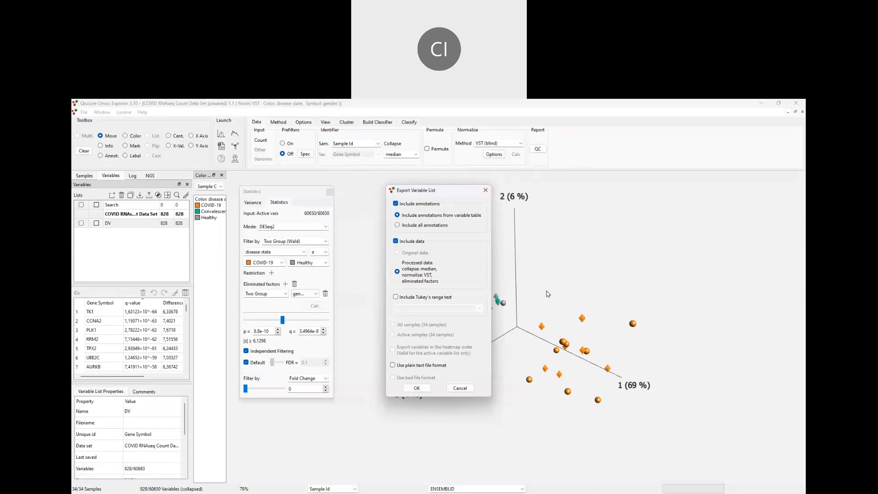
drag(442, 193, 410, 198)
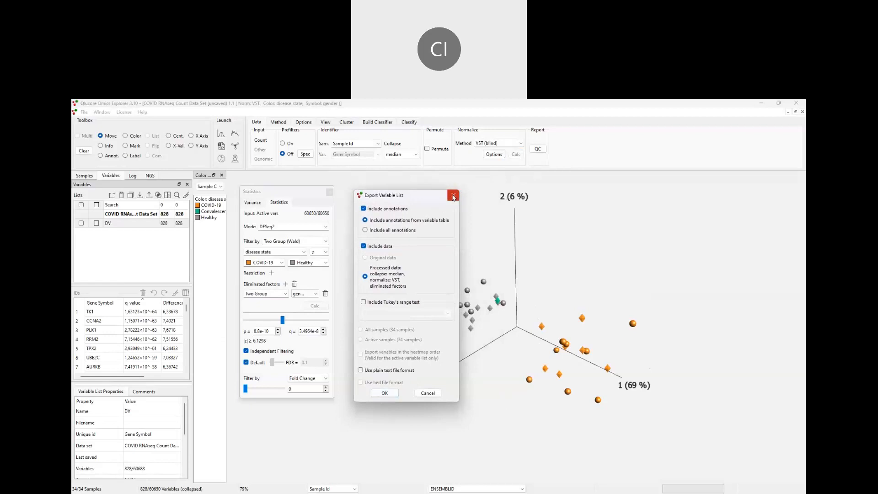
click(427, 393)
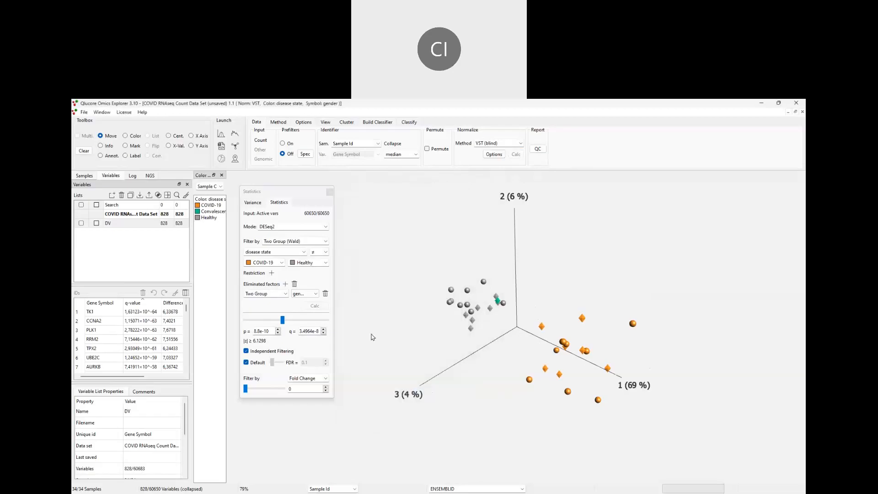
click(83, 113)
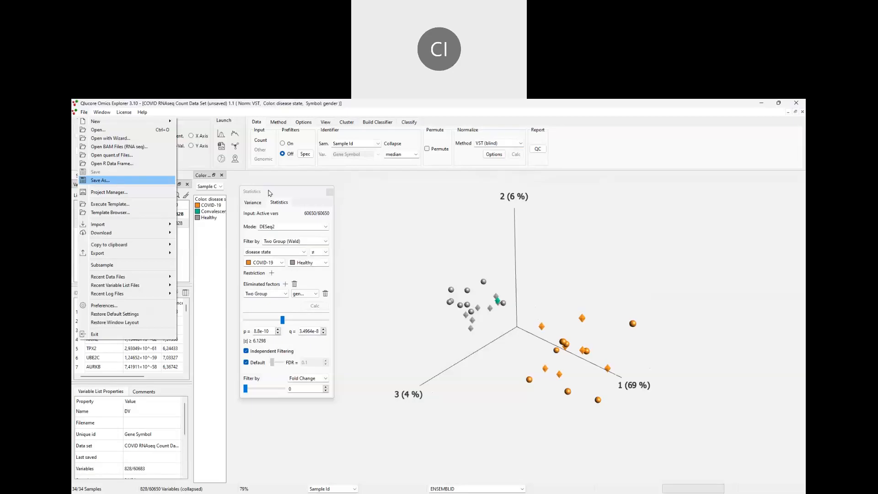
click(398, 227)
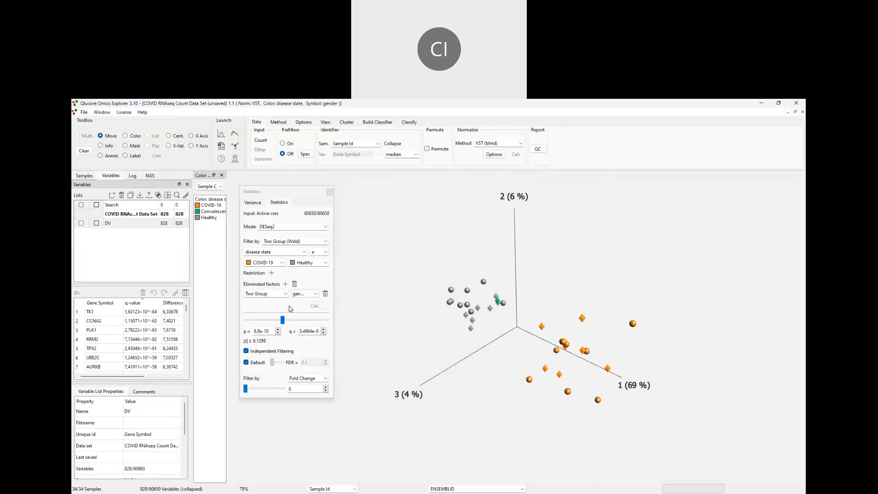
Step: Tighten the DESeq2 significance filter to a p-value cutoff of 3e-14
click(283, 323)
drag(284, 323, 289, 321)
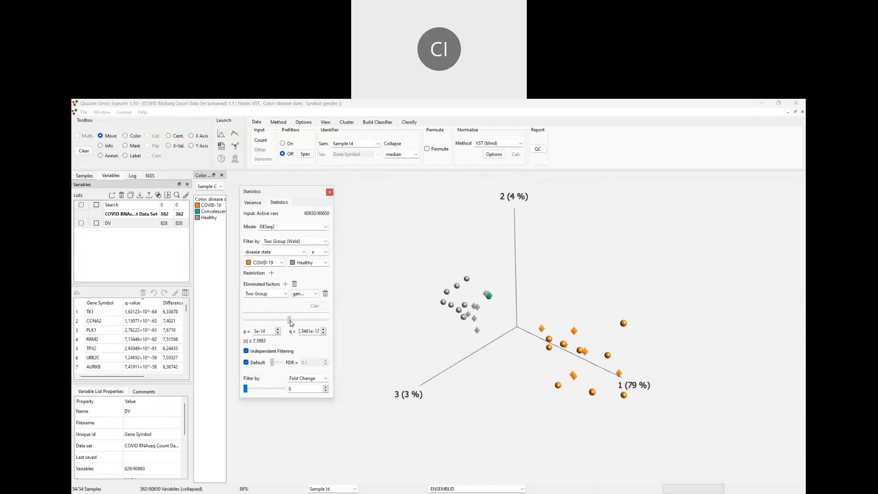
drag(578, 288, 523, 407)
drag(529, 238, 538, 237)
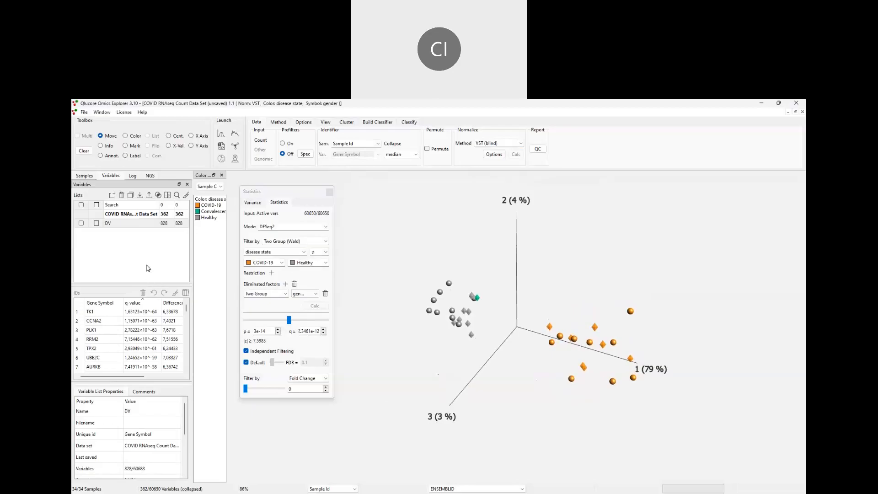
Step: Create a new synchronized plot, tile it beside the original PCA plot, and move the Statistics window off the new plot
right_click(388, 236)
click(409, 247)
right_click(416, 233)
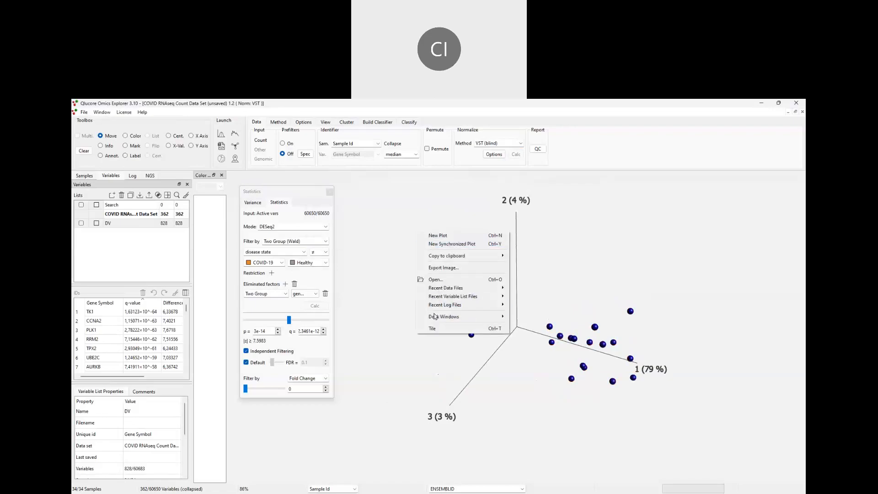
mouse_move(434, 318)
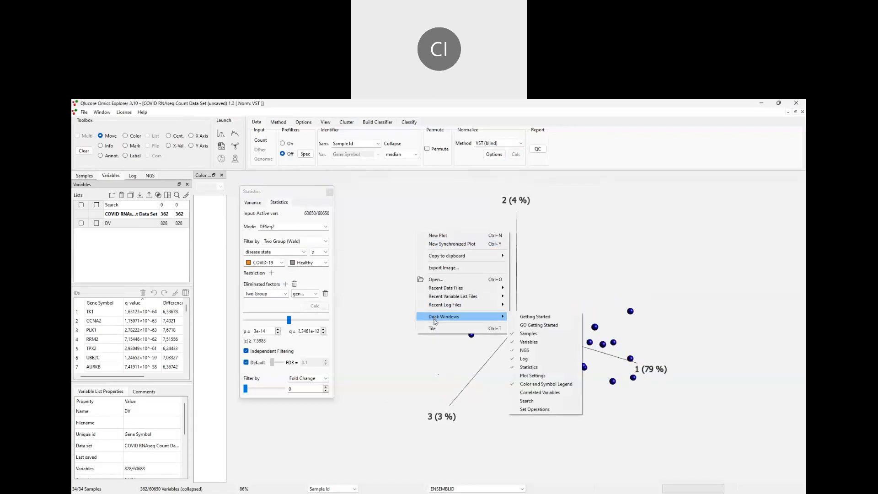
click(434, 329)
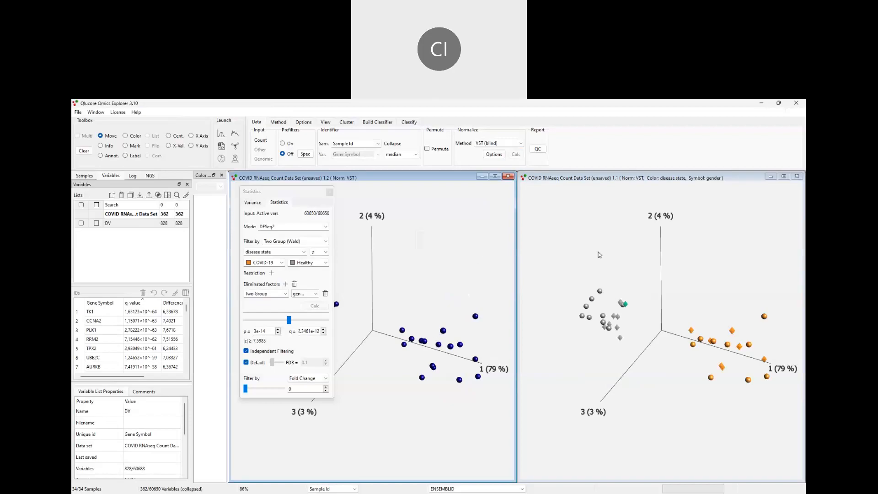
click(578, 281)
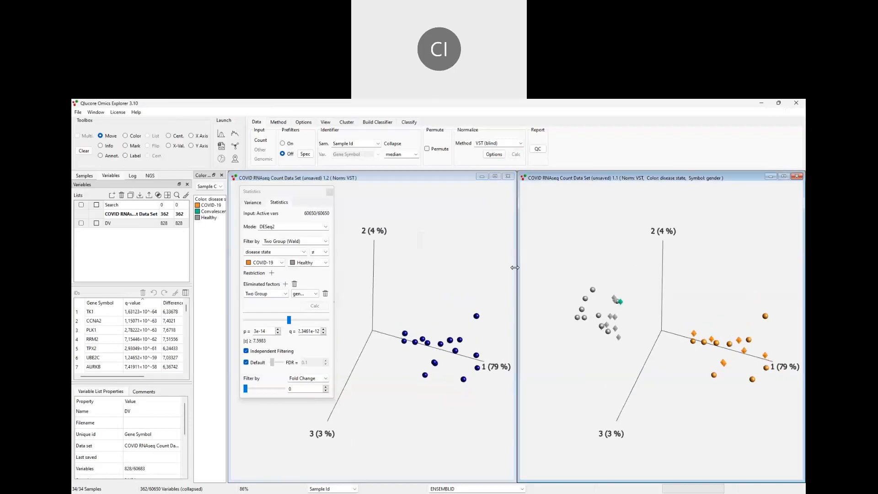
drag(279, 192, 221, 240)
Step: Switch the new synchronized plot to a 2D UMAP and calculate it
click(417, 243)
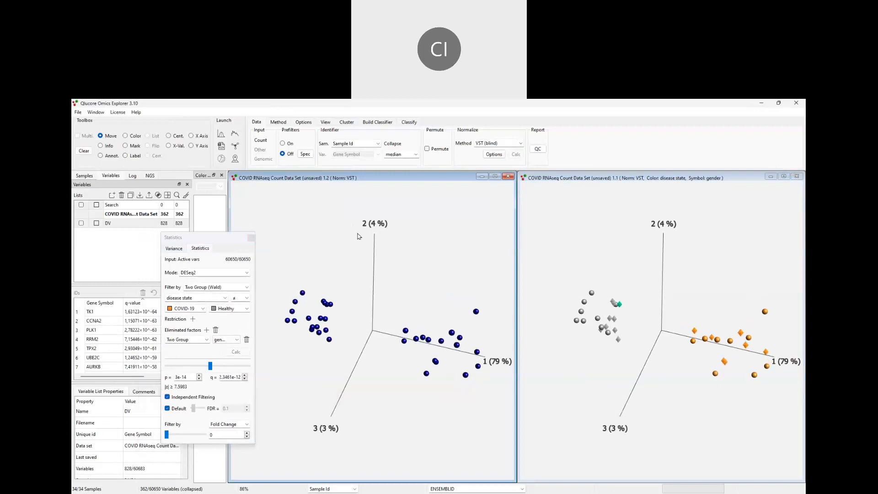
click(280, 123)
click(297, 144)
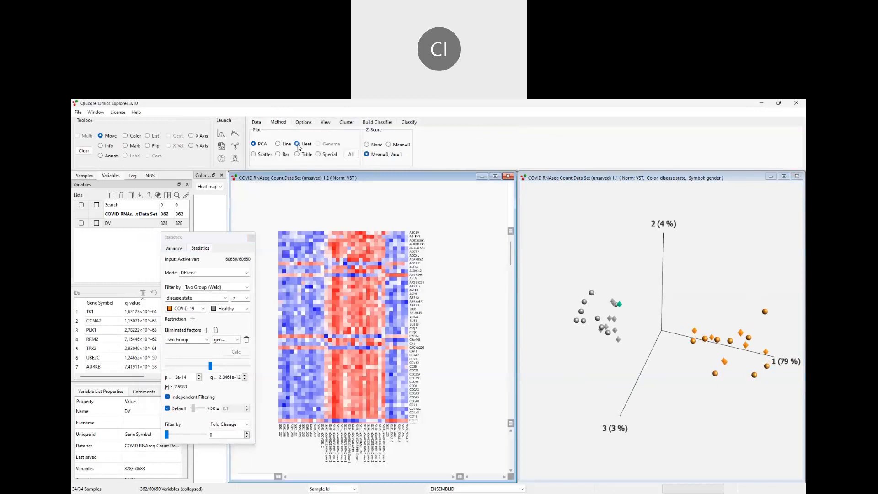
click(351, 154)
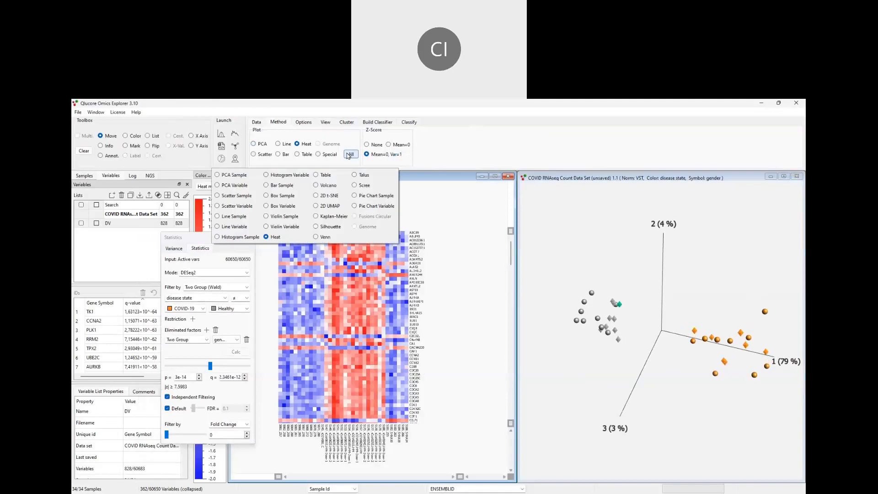
click(316, 206)
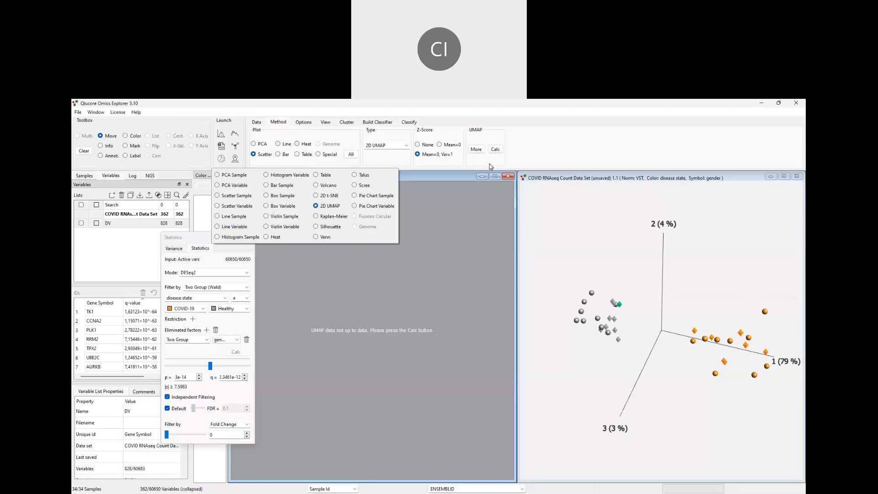
click(495, 150)
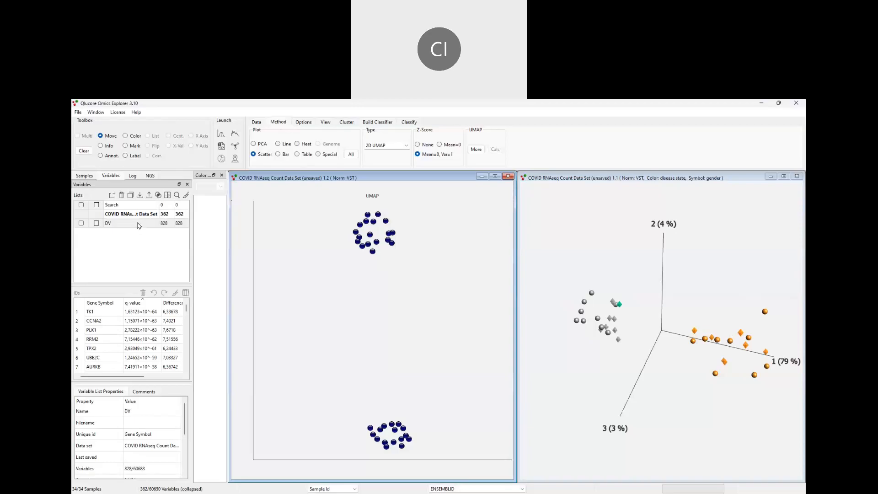
Step: Color the samples in the UMAP plot by the disease state annotation
click(85, 176)
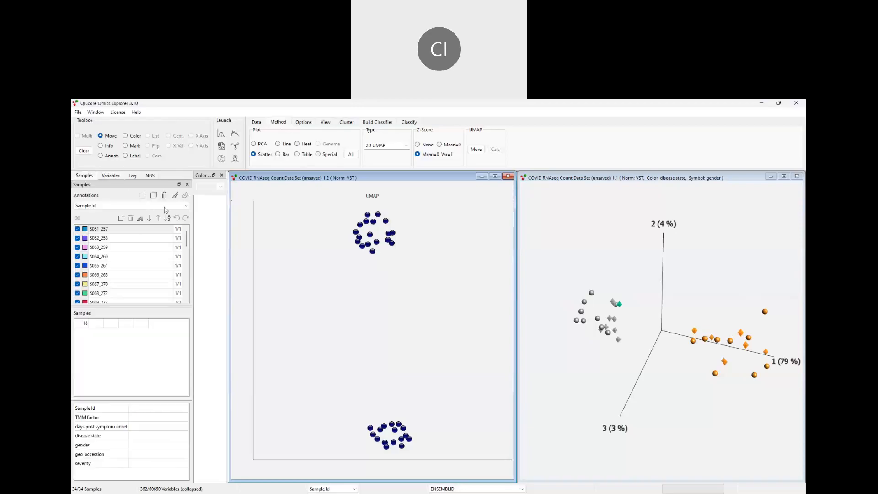
click(186, 206)
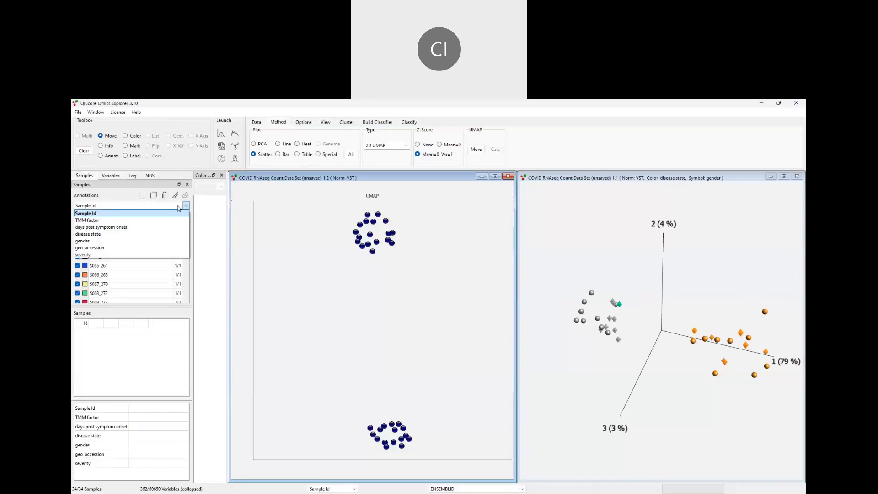
click(140, 235)
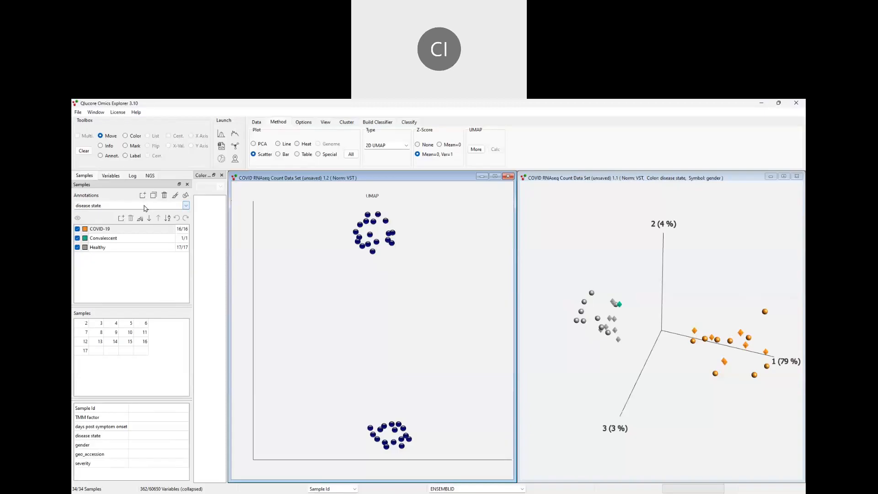
click(176, 196)
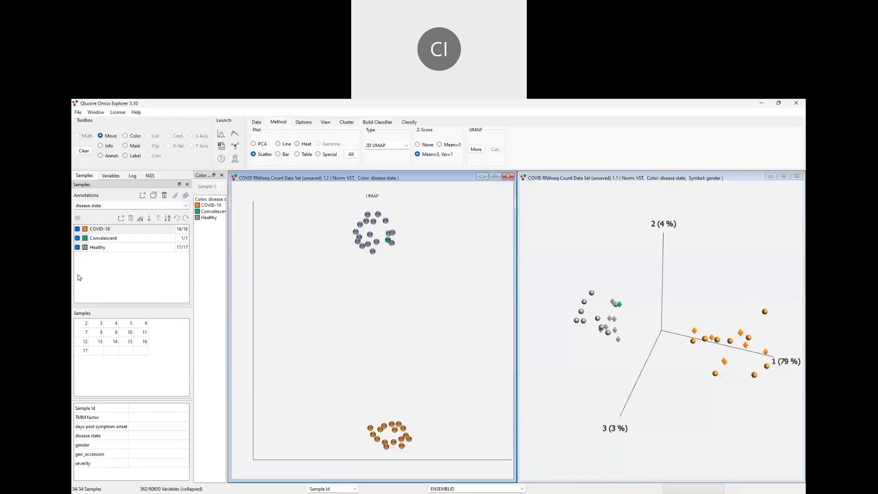
Step: Assign the UMAP plot's sample symbols by the gender annotation
click(186, 207)
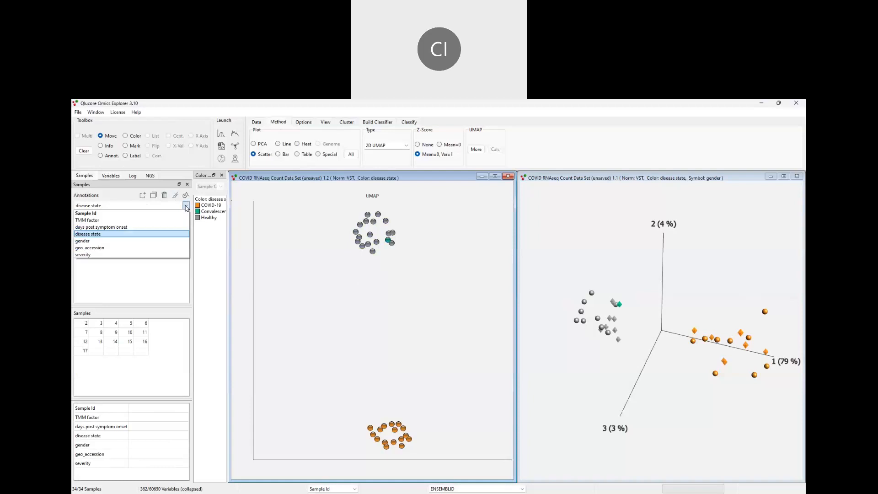
click(91, 241)
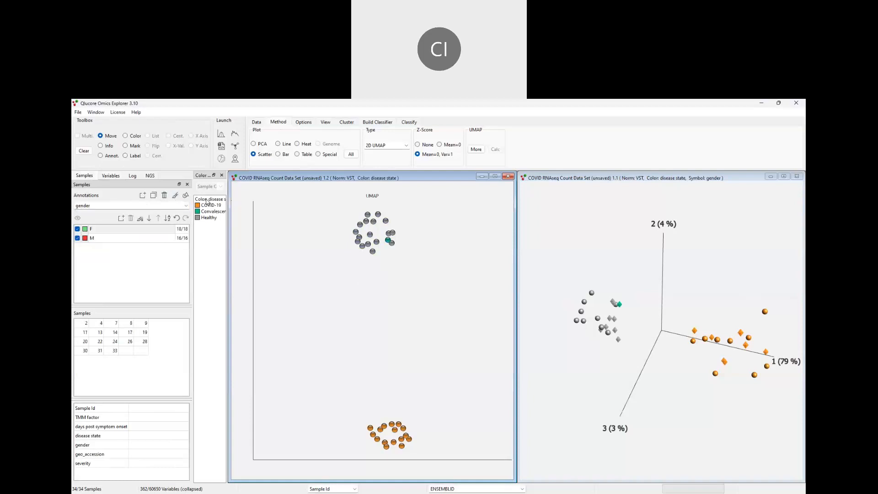
click(187, 197)
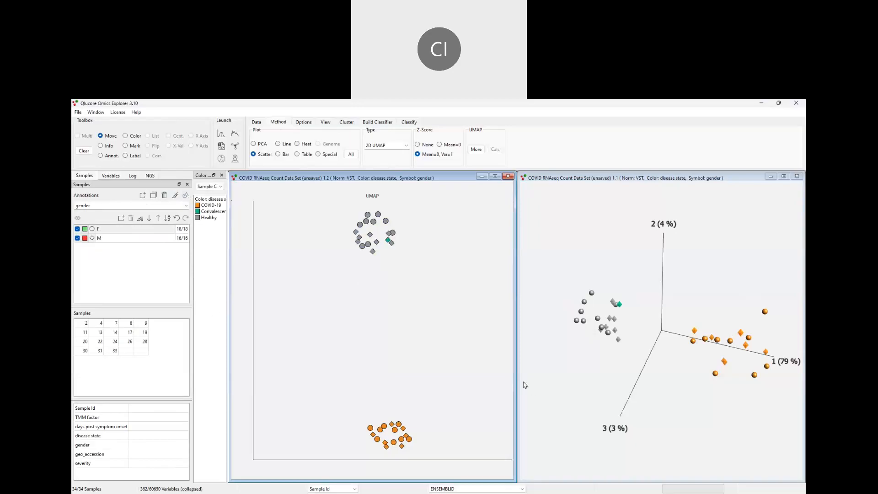
drag(670, 315, 637, 285)
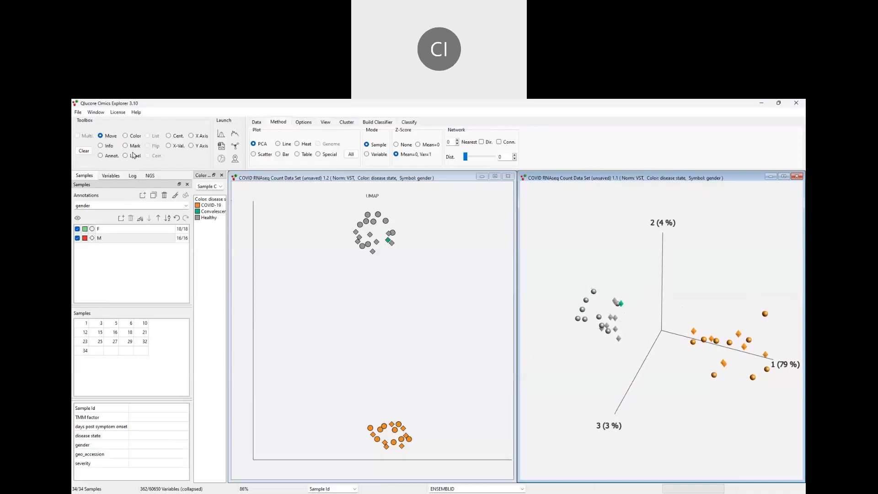
Step: Open the Documentation and Help Manager to look up the available documentation, and return to the plots
click(137, 113)
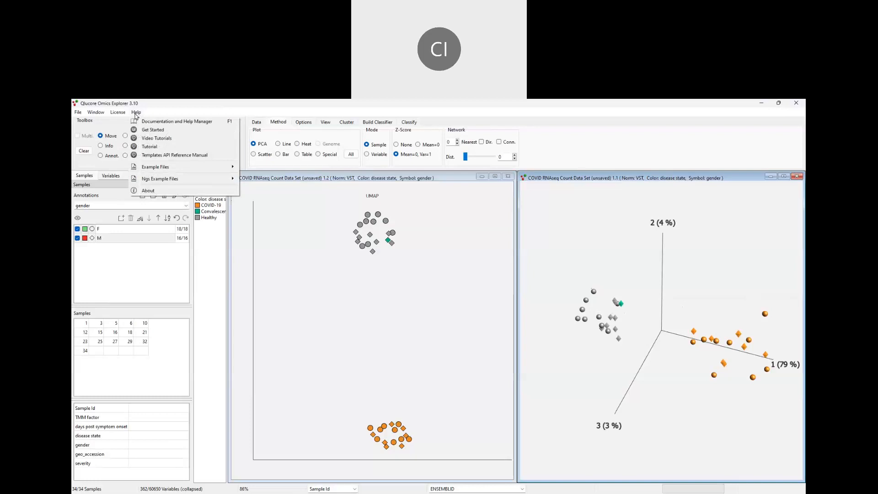
click(140, 122)
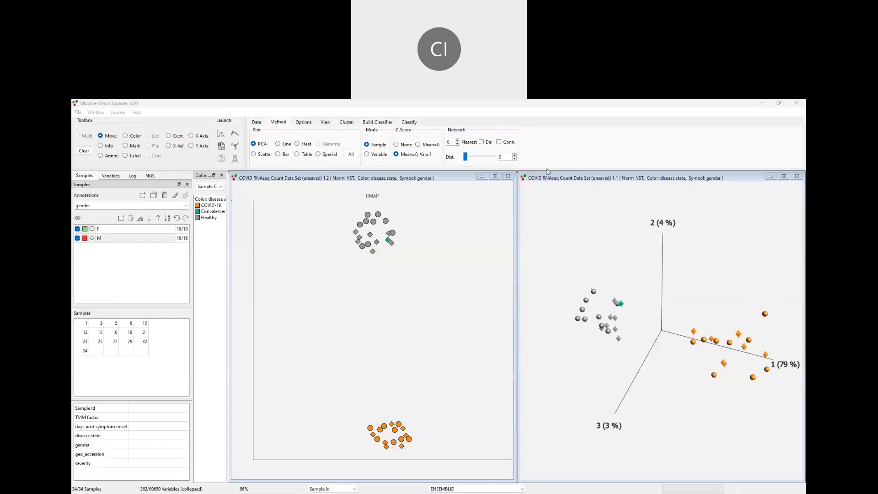
click(672, 217)
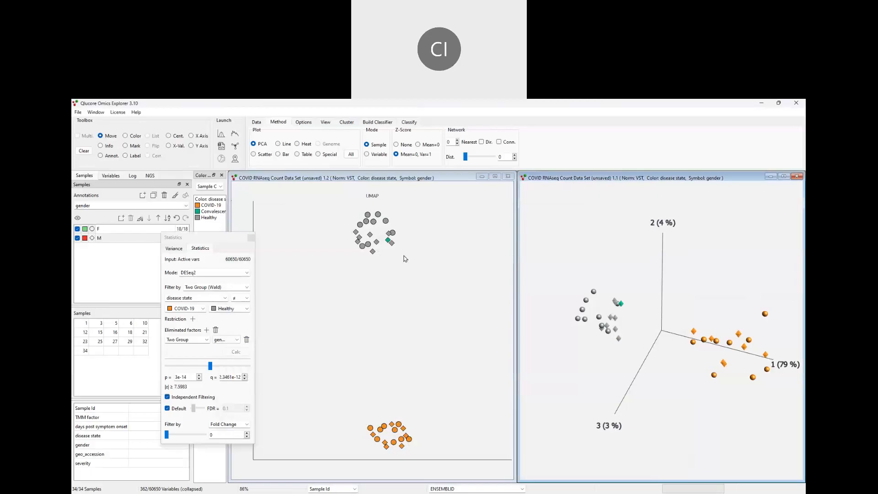
drag(201, 238, 188, 225)
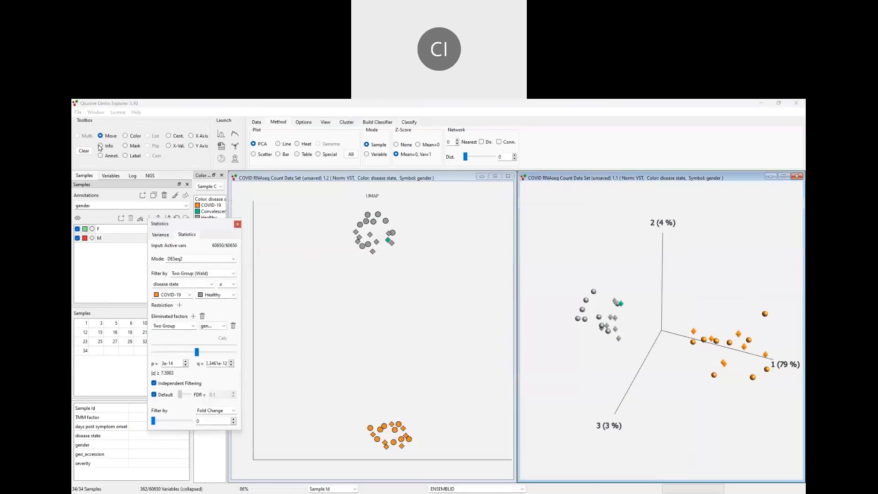
Step: Start a BAM file import and choose SyntheticGtf.gtf.bz2 from the Online Short Webinars RNA-seq BAM files folder as the gene feature file
click(78, 112)
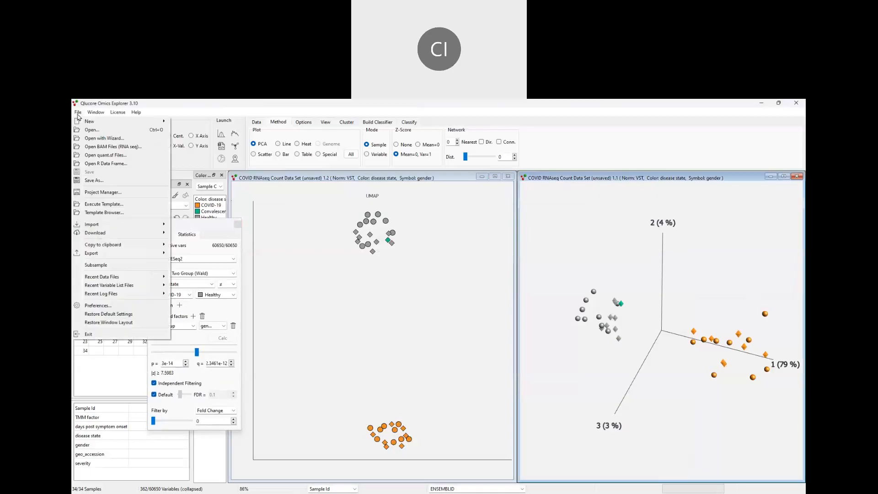
click(84, 148)
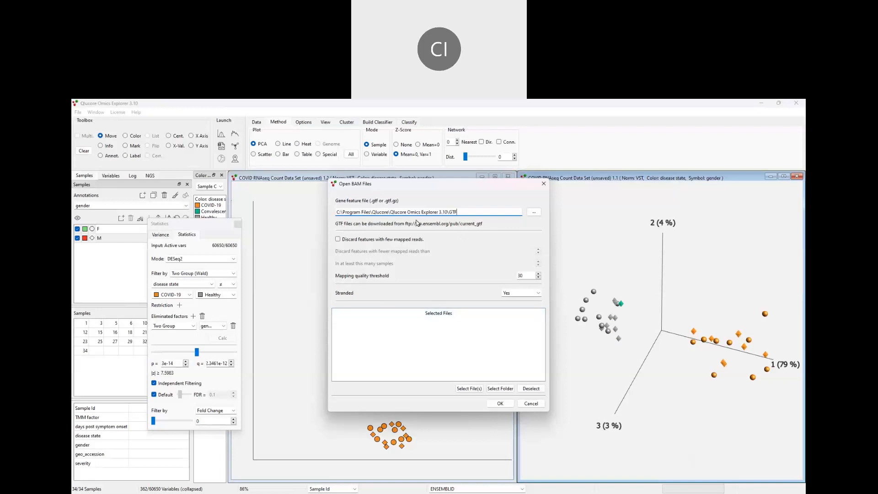
click(533, 213)
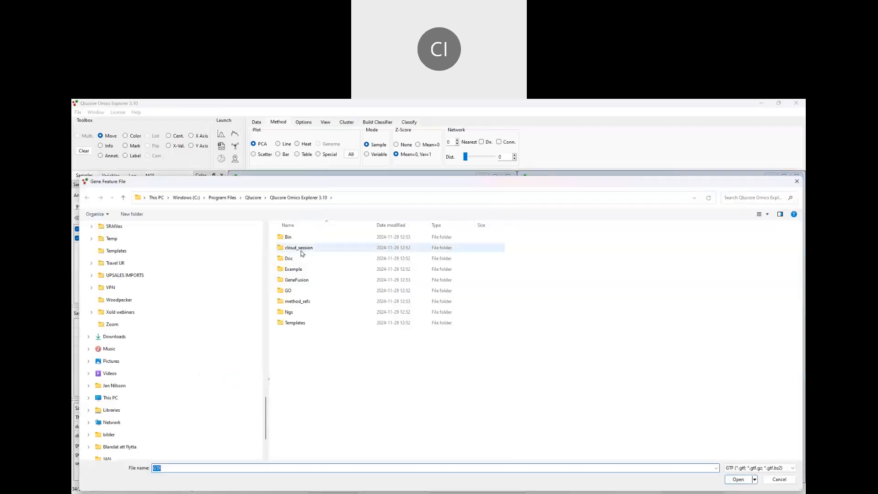
scroll(142, 393, up, 5)
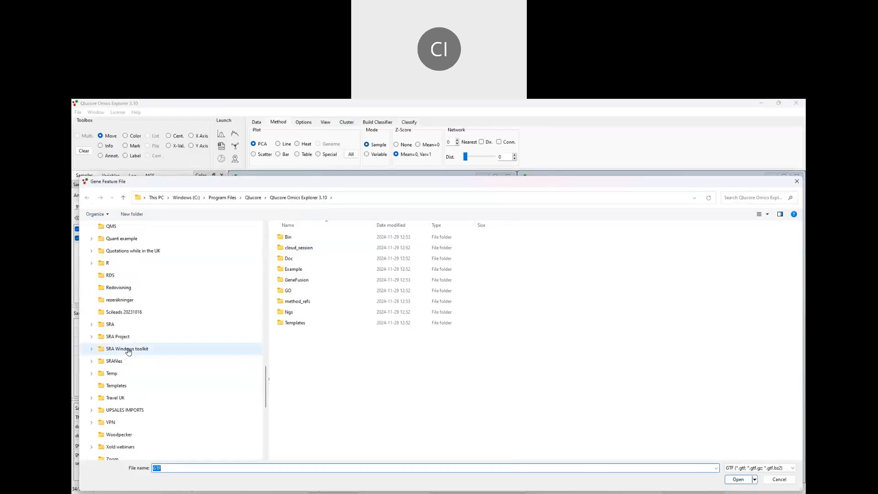
scroll(128, 351, up, 8)
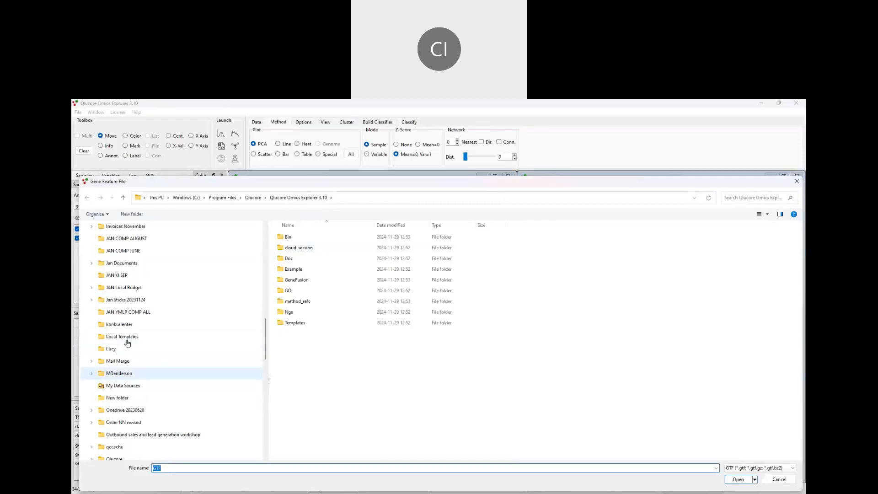
scroll(127, 292, up, 2)
scroll(127, 292, up, 2)
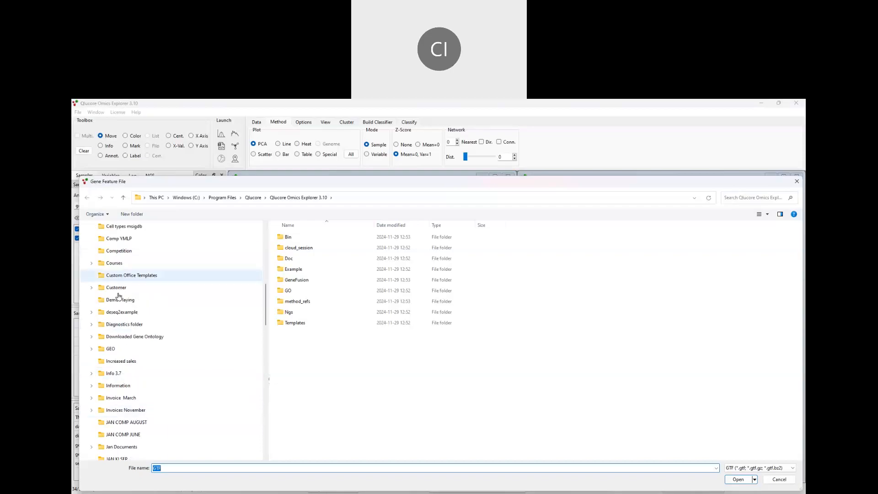
click(116, 266)
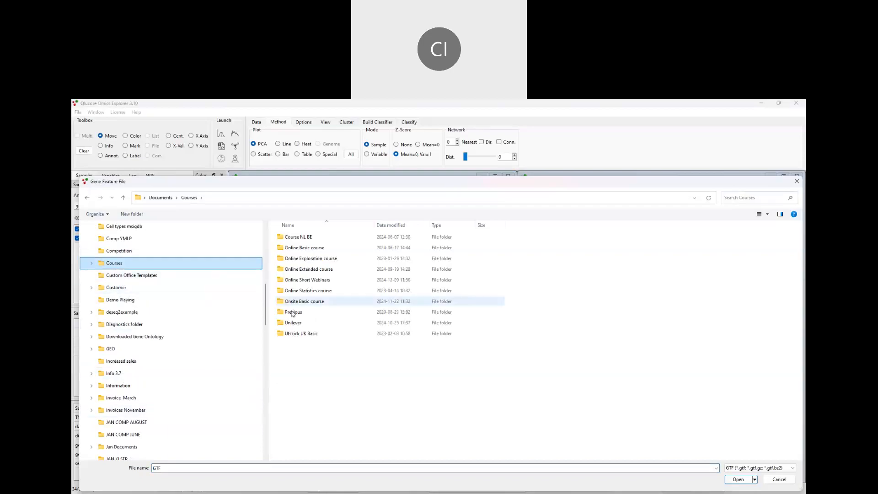
click(304, 280)
double_click(304, 281)
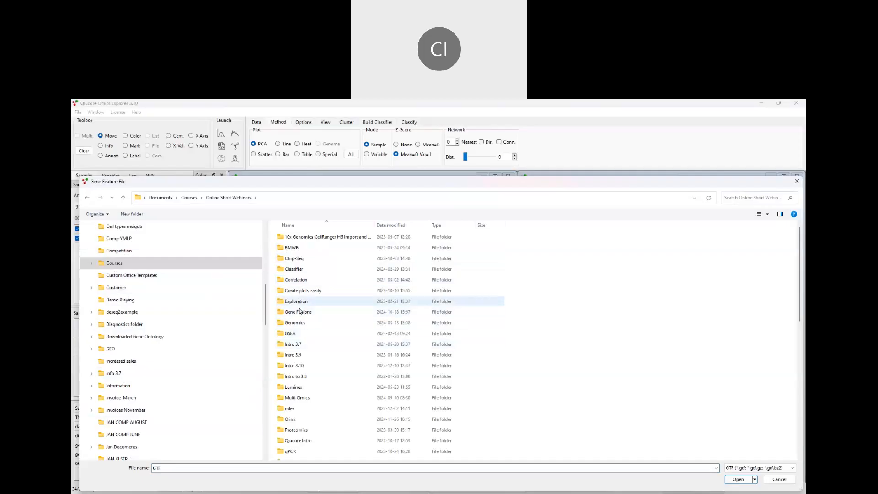
scroll(300, 316, down, 3)
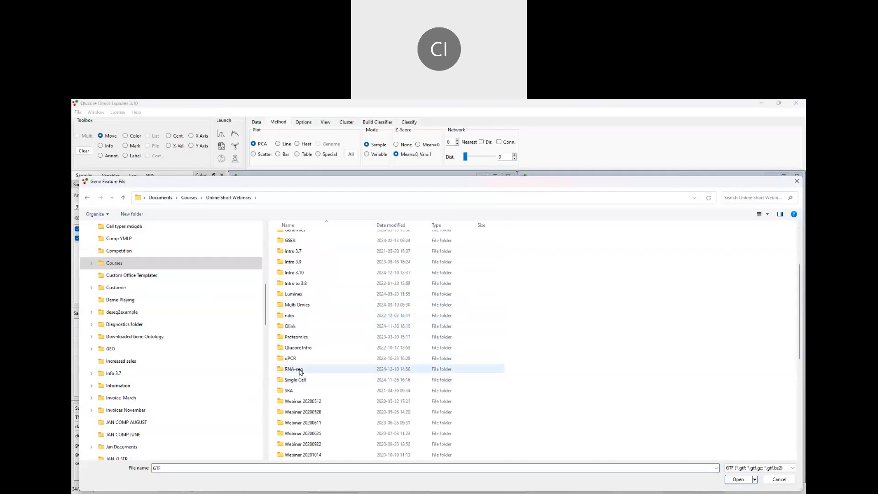
double_click(294, 368)
double_click(295, 269)
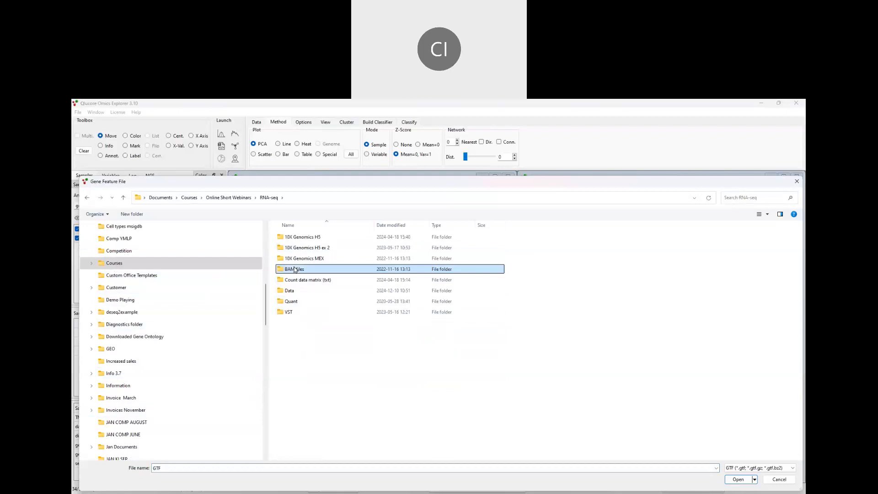
click(294, 237)
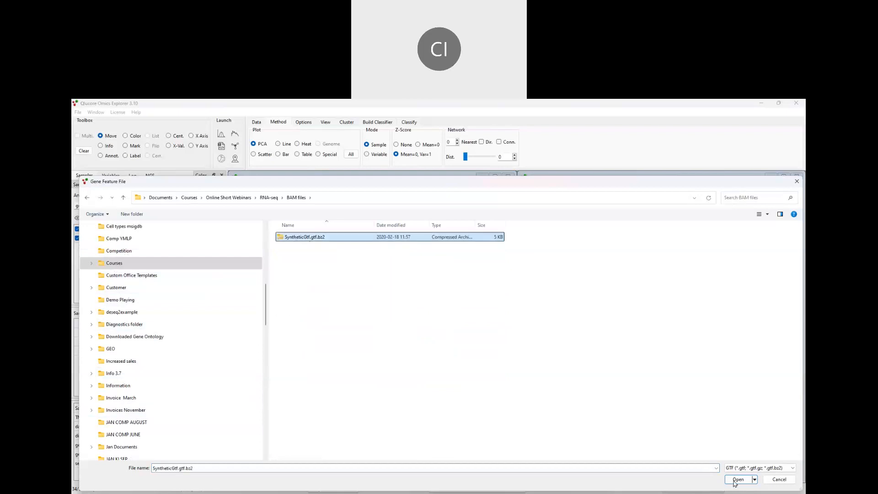
click(737, 480)
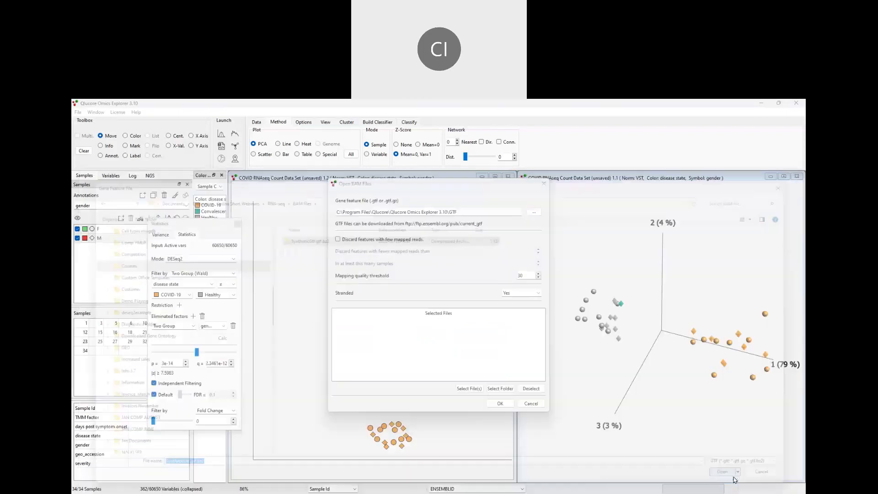
Step: Add Sample01.bam through Sample04.bam from the RNA-seq Data/BAM folder to the import
click(471, 389)
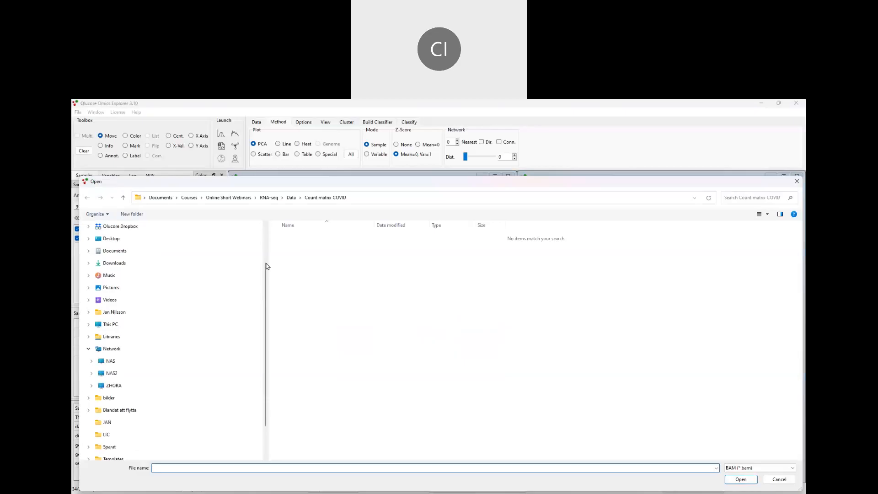
click(290, 198)
double_click(291, 237)
click(293, 238)
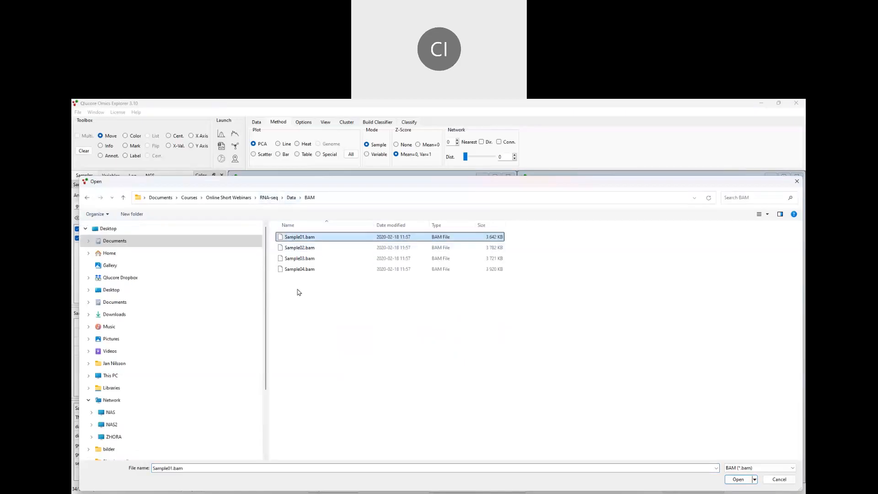
shift+click(297, 273)
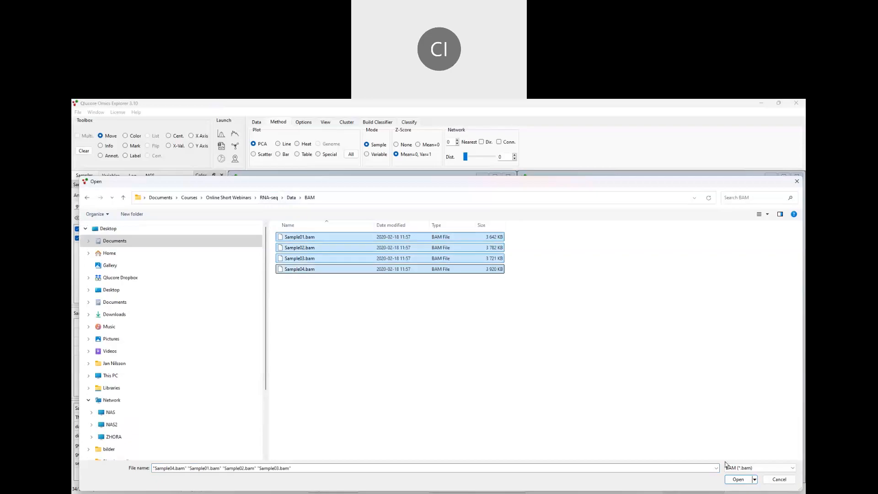
click(738, 479)
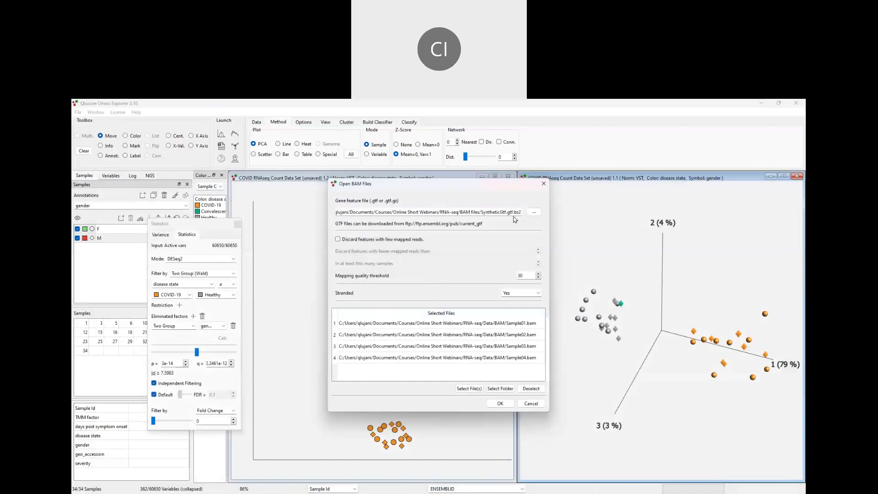
Step: Run the BAM import with the chosen settings and close the QC report
click(501, 404)
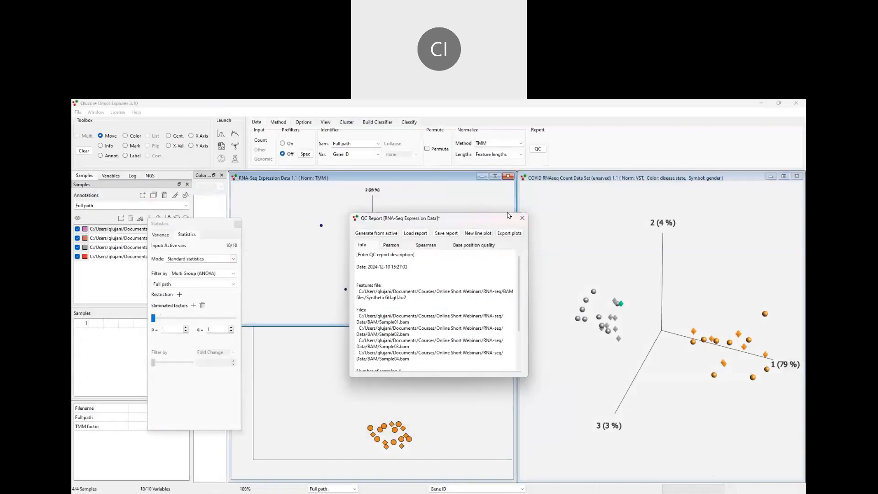
click(522, 219)
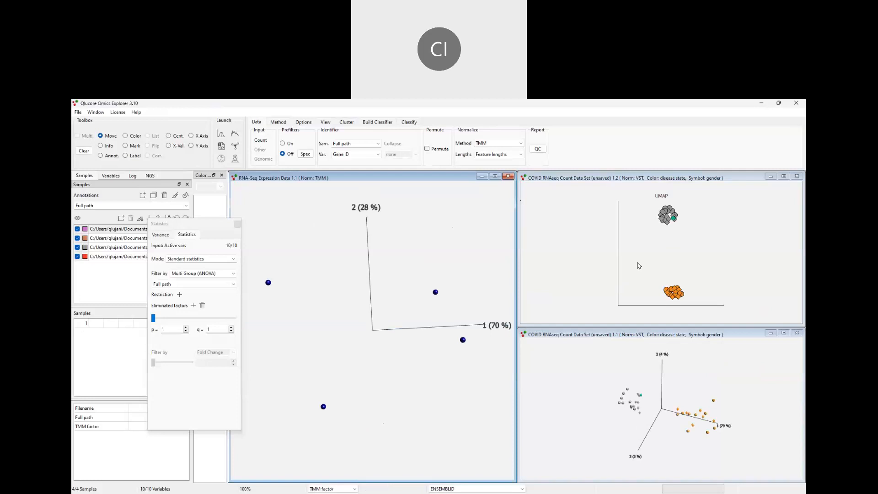
mouse_move(443, 276)
mouse_down()
mouse_move(436, 293)
mouse_move(431, 284)
mouse_up()
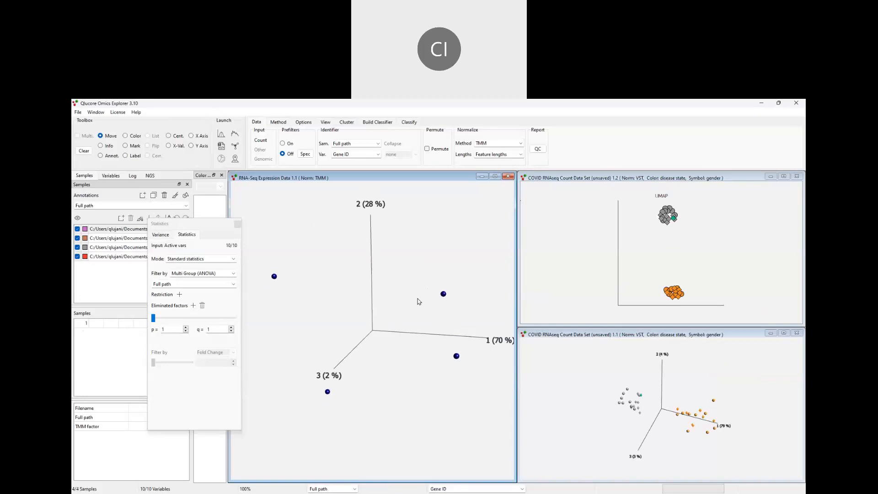
drag(410, 267, 409, 269)
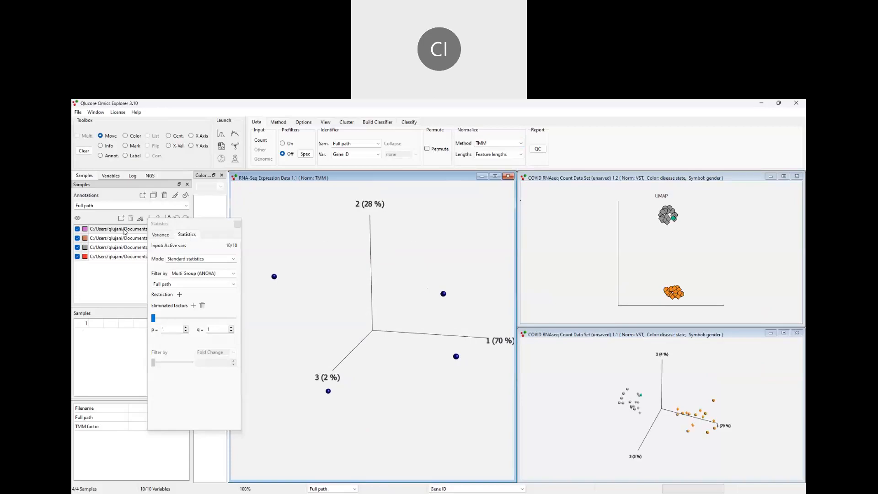
Step: Import the Groups sample annotation from Groups.txt into the new RNA-Seq expression data set
drag(179, 225, 251, 216)
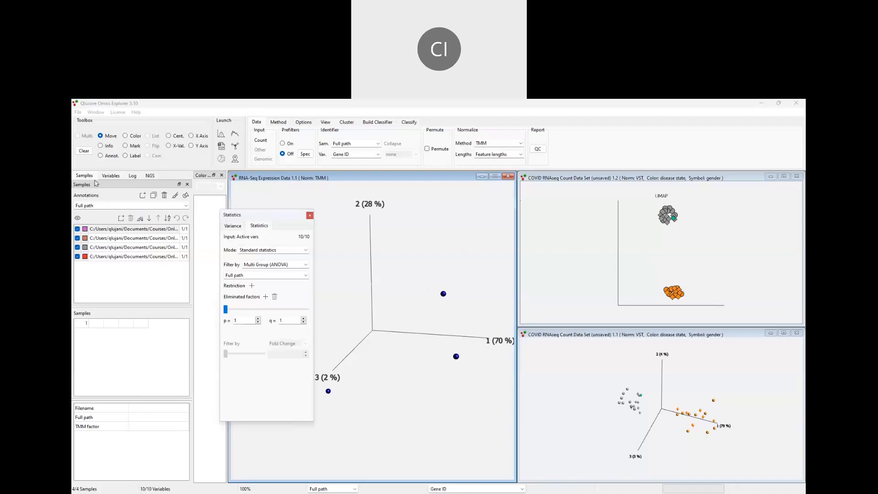
click(77, 113)
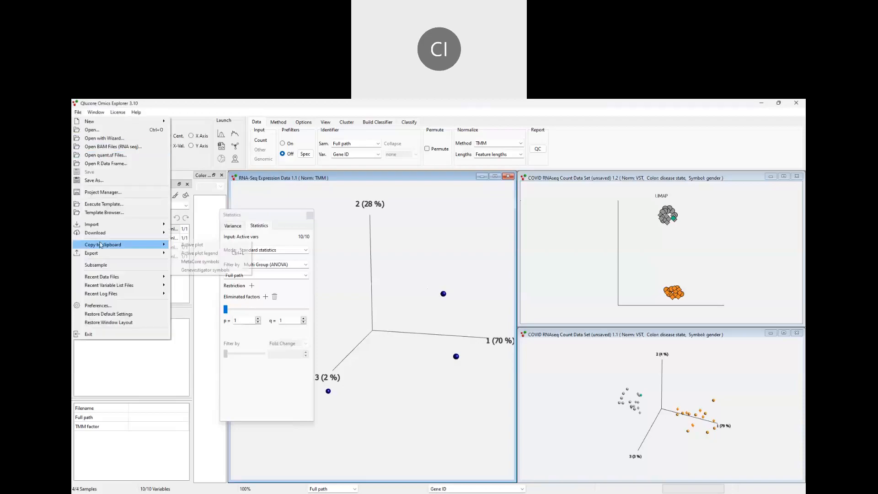
mouse_move(132, 225)
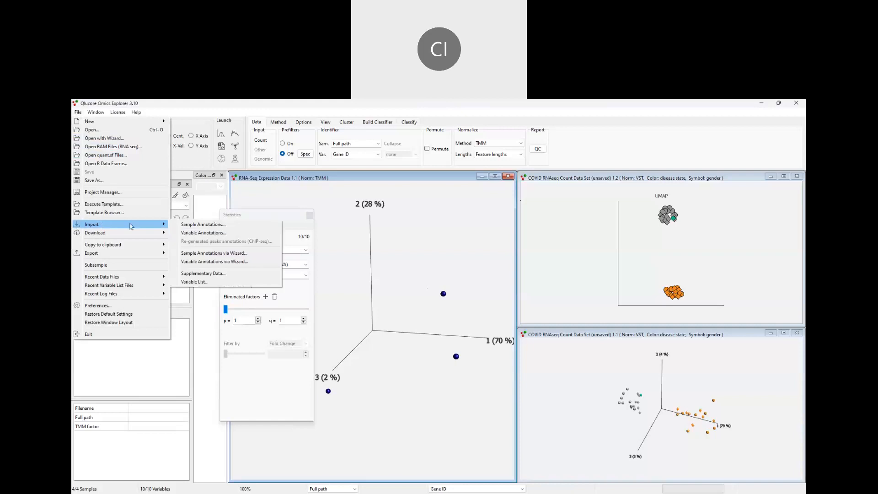
click(233, 226)
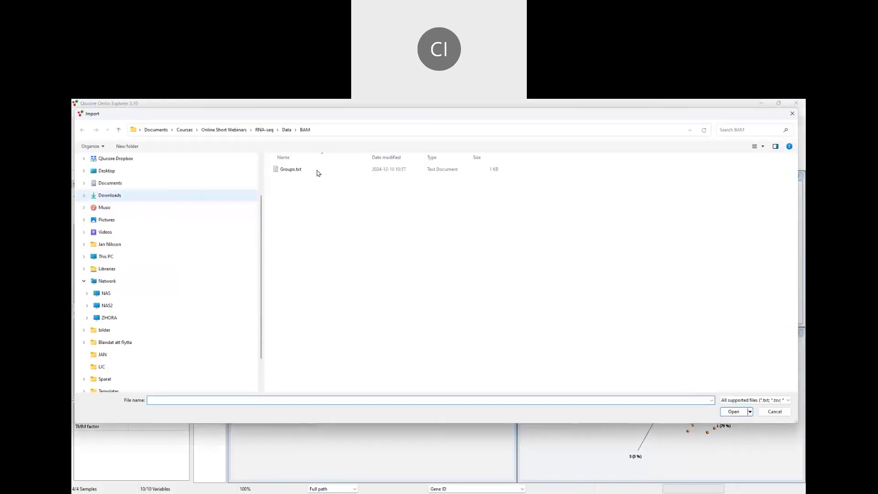
click(315, 172)
click(733, 411)
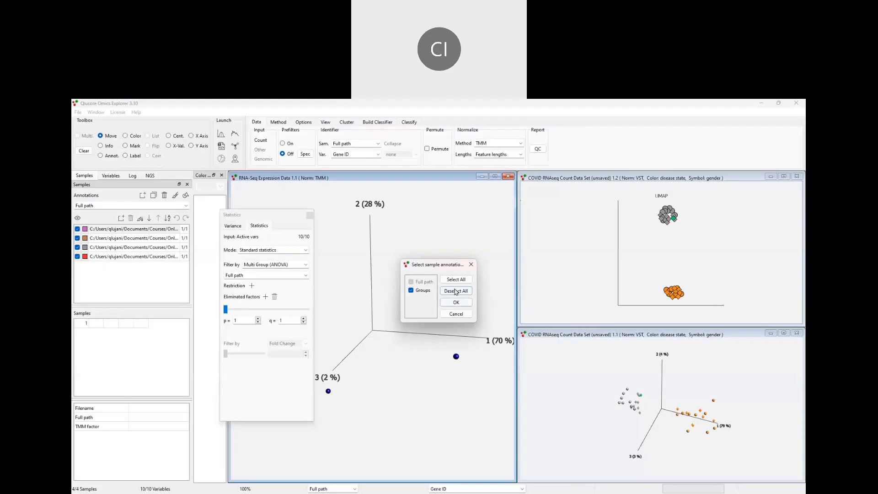
click(456, 302)
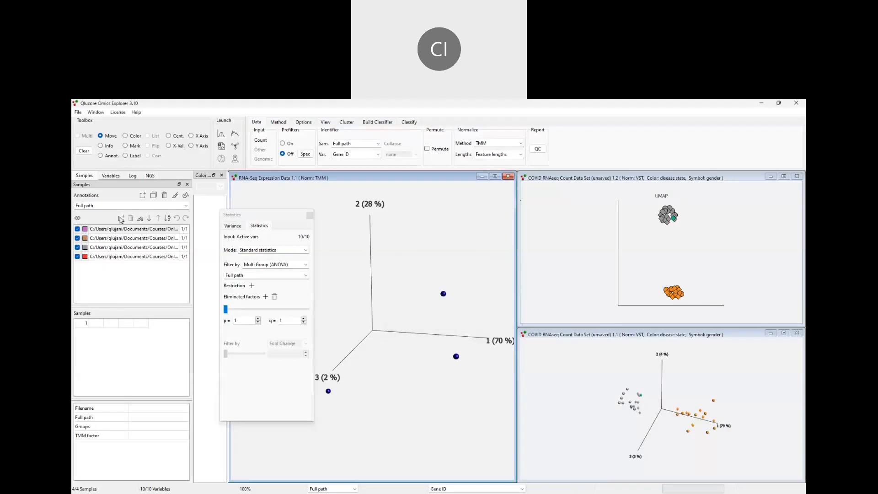
Step: Color the samples in the RNA-Seq expression PCA plot by the Groups annotation
click(186, 207)
click(106, 229)
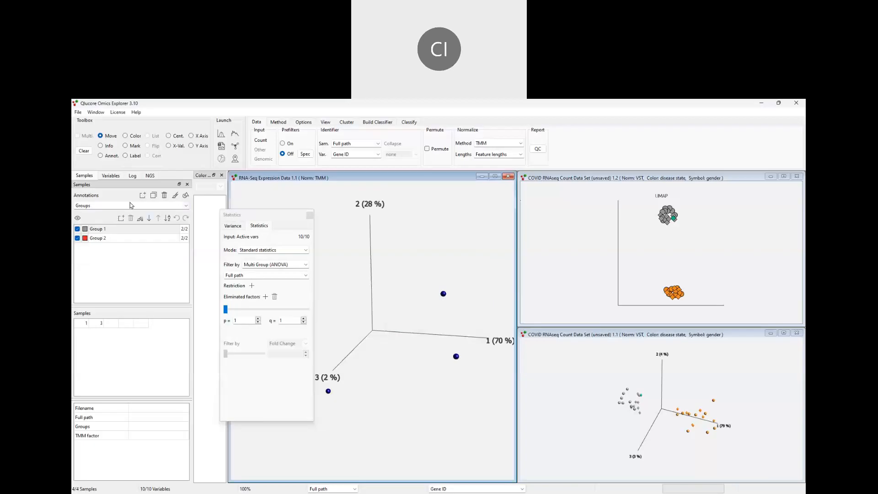
click(176, 197)
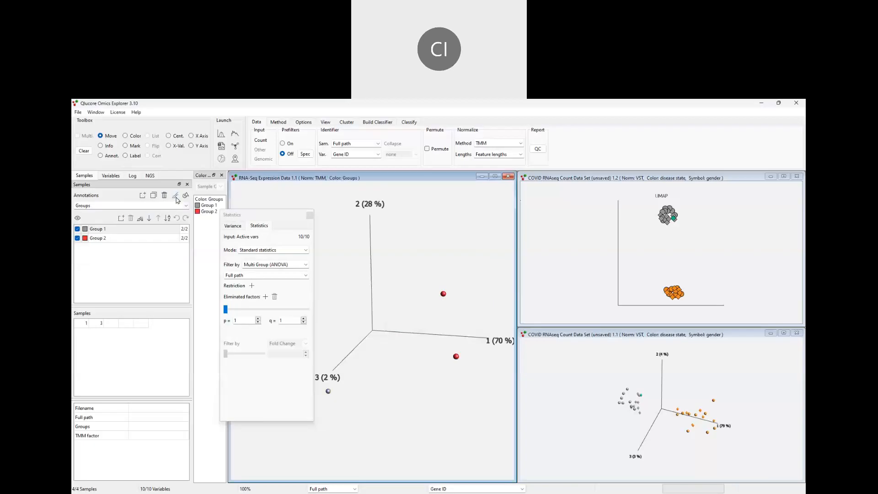
drag(256, 214, 195, 258)
mouse_move(448, 277)
mouse_down()
mouse_move(440, 288)
mouse_move(433, 280)
mouse_up()
Step: Set the statistics mode to DESeq2 with the Two Group (LRT) test for the RNA-Seq expression data
drag(202, 260, 375, 261)
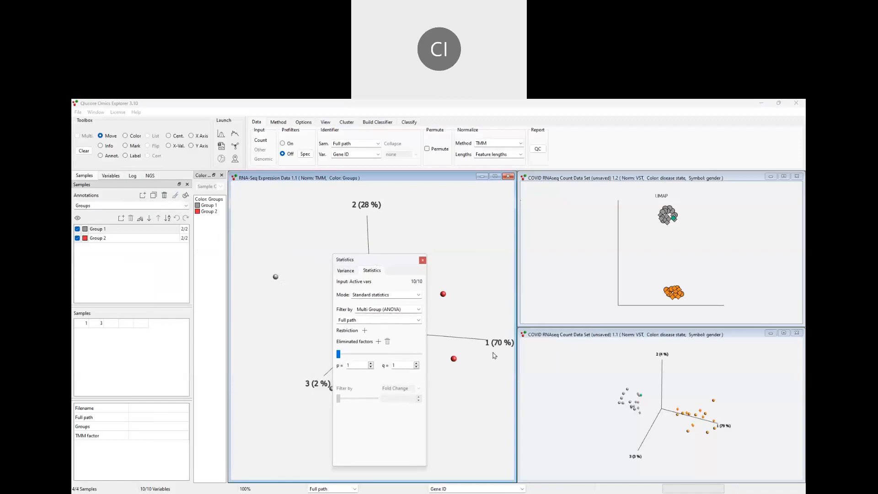
click(419, 295)
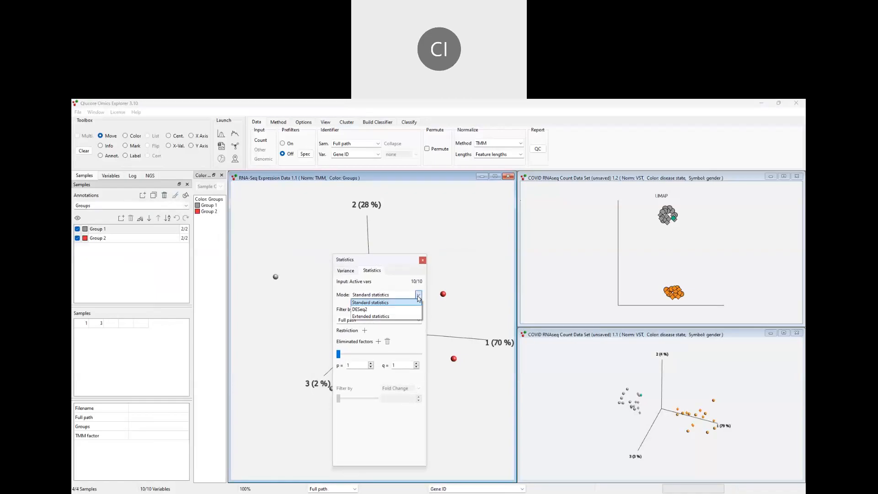
click(398, 310)
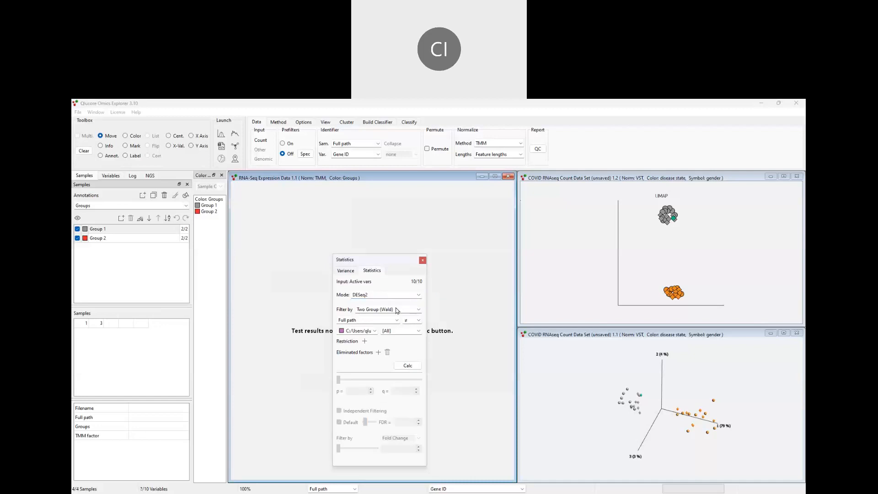
click(419, 310)
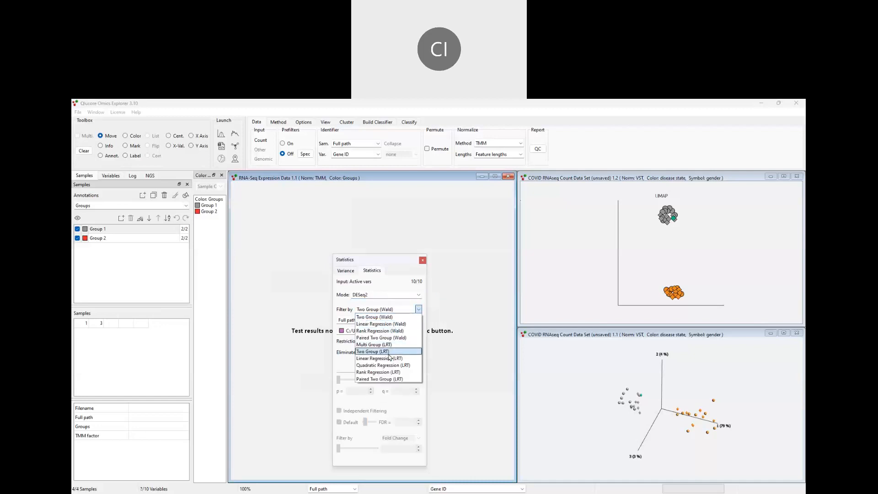
click(387, 352)
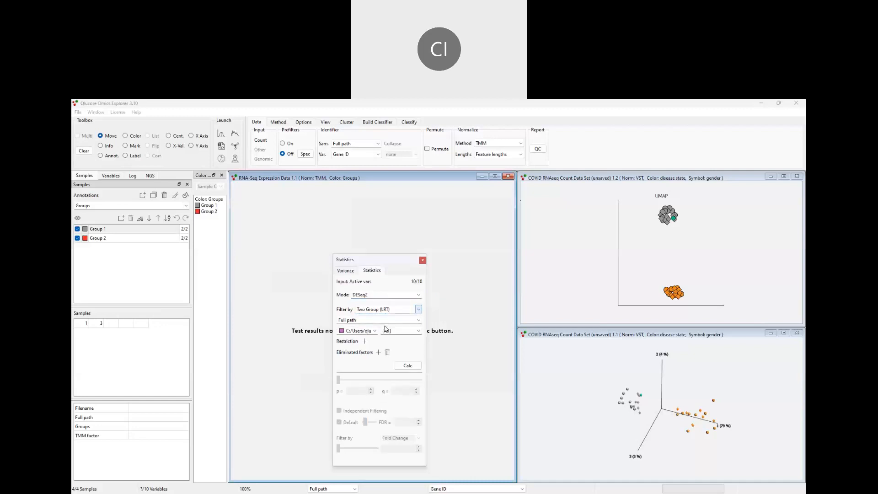
Step: Compare Group 1 with Group 2 of the Groups annotation and calculate the test
click(419, 322)
click(355, 343)
click(419, 331)
click(397, 354)
click(412, 366)
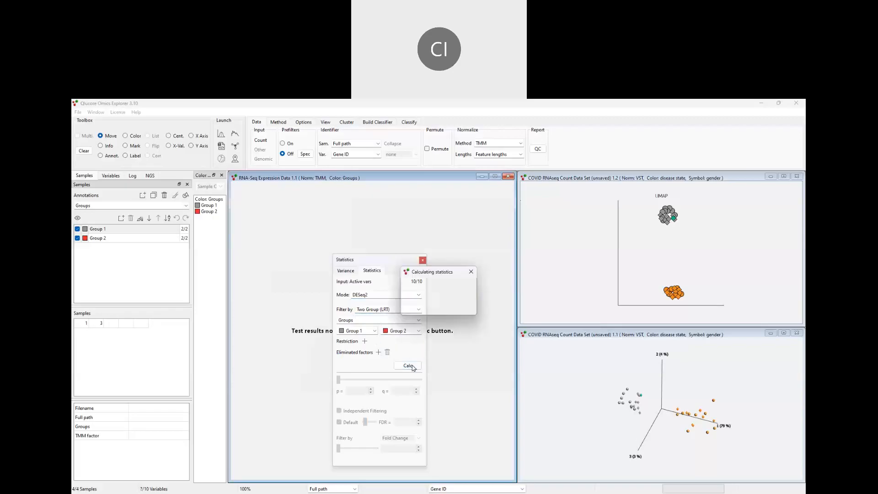
drag(360, 264, 223, 227)
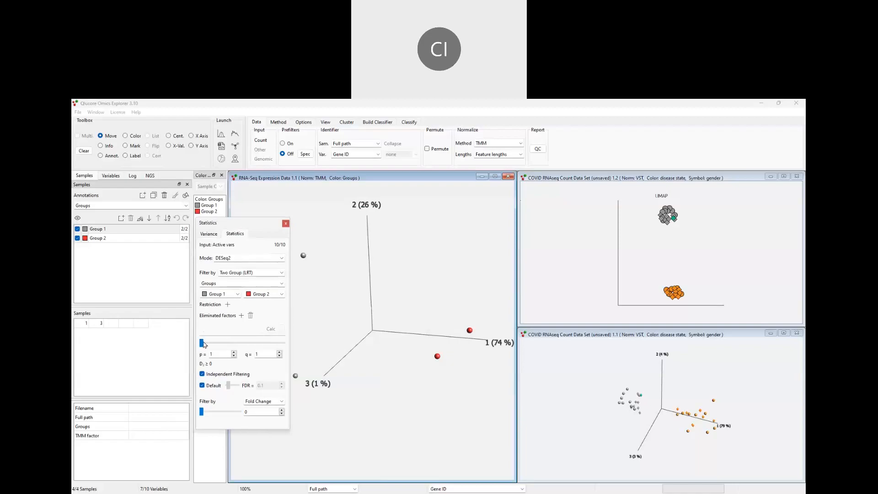
Step: Filter the RNA-Seq expression variables with a p-value cutoff of 0.192
drag(203, 344, 205, 344)
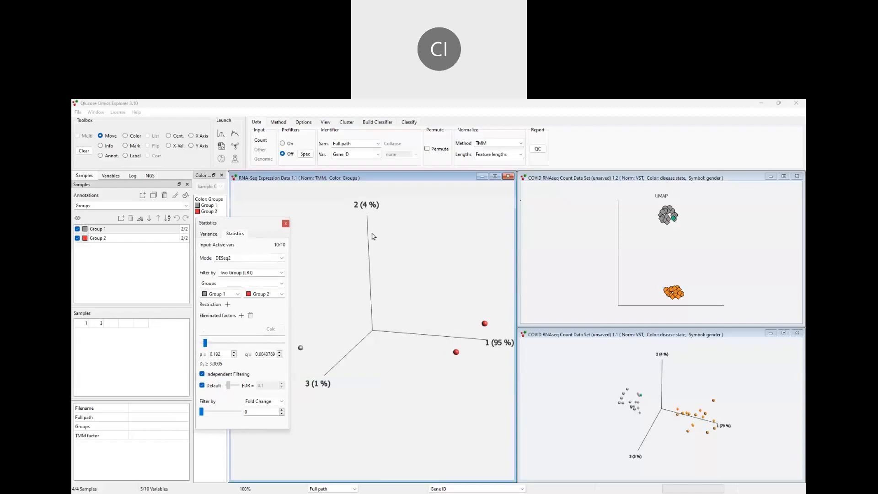
Step: Recalculate the normalization and DESeq2 test of the RNA-Seq expression data with VST (blind), and tighten the p-value cutoff to 0.0148
click(520, 143)
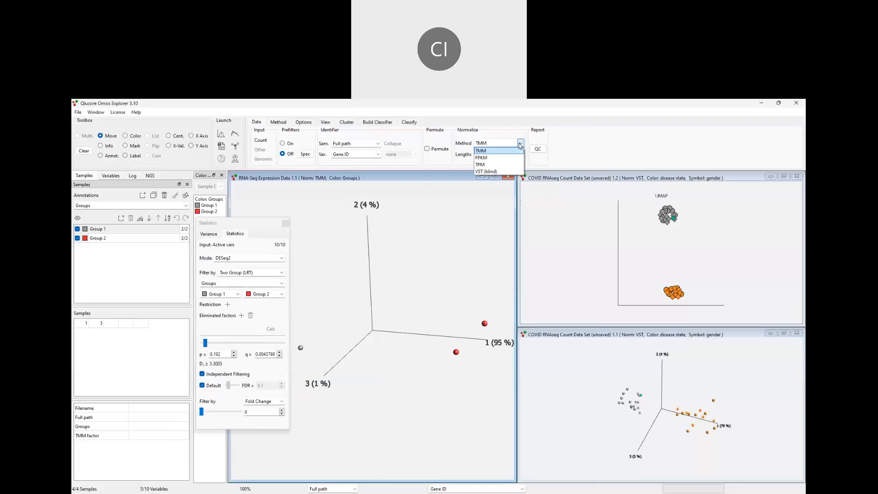
click(495, 172)
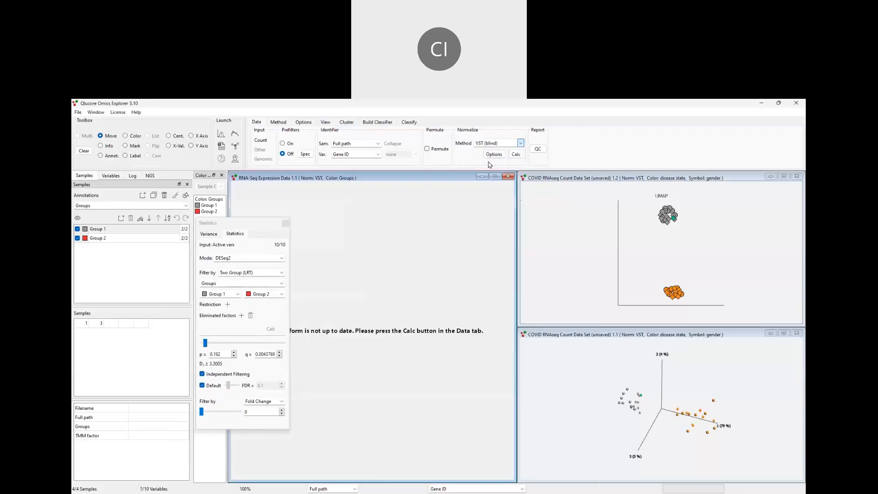
click(516, 155)
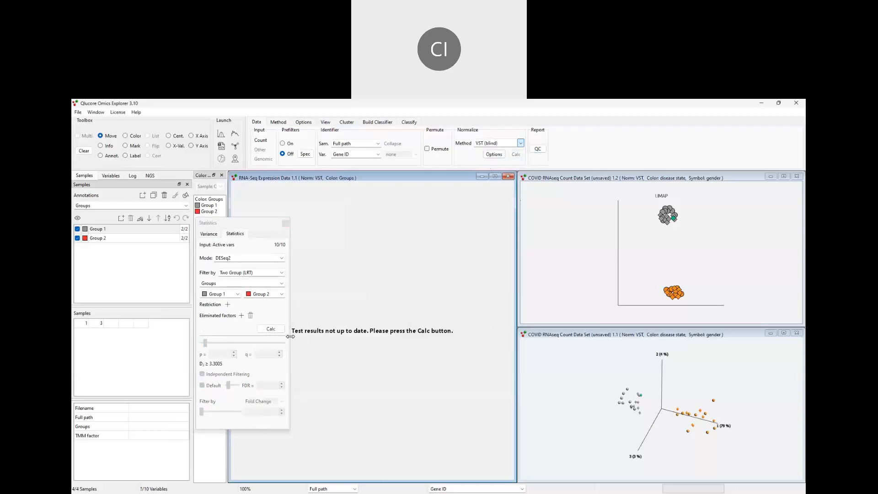
click(272, 330)
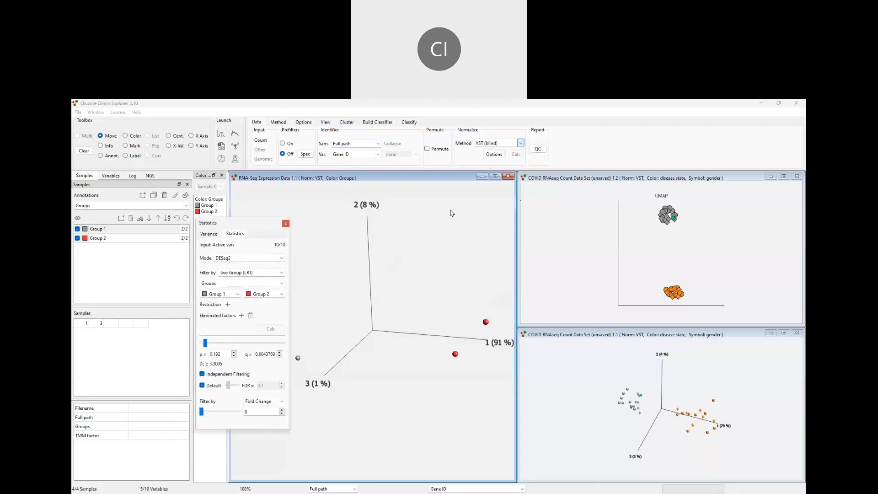
mouse_move(205, 343)
mouse_down()
mouse_move(224, 345)
mouse_move(211, 345)
mouse_up()
click(79, 112)
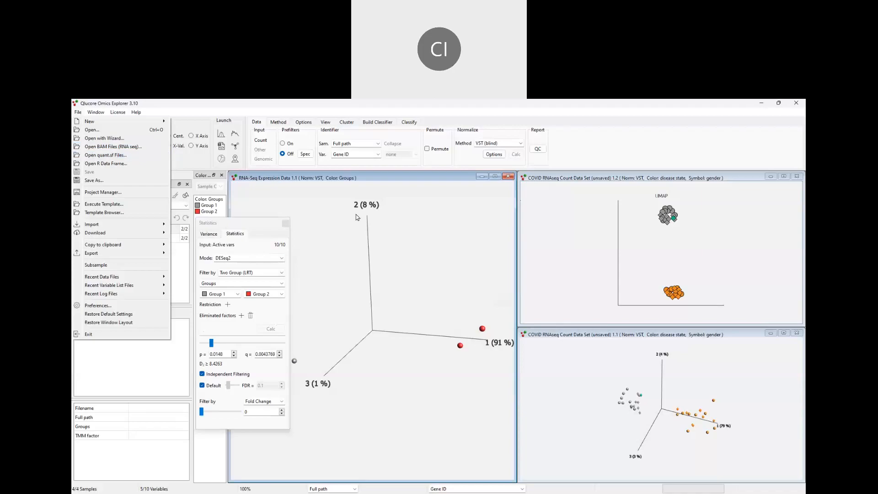
click(385, 224)
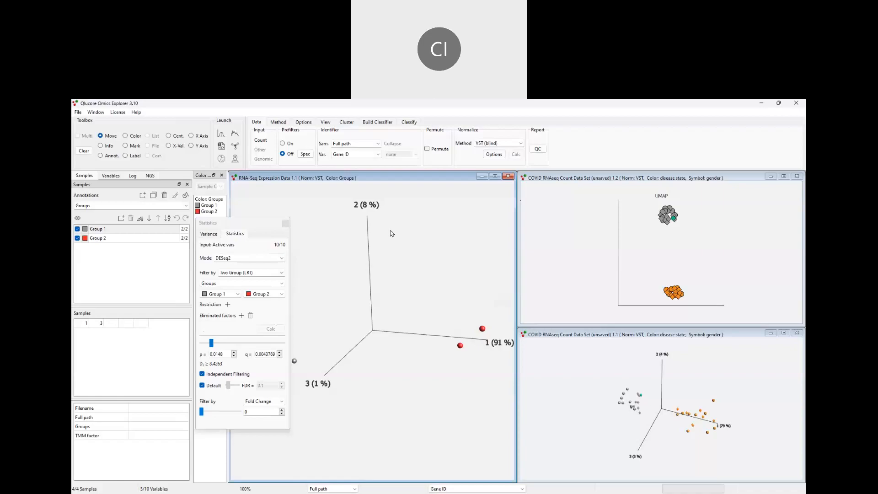
click(139, 114)
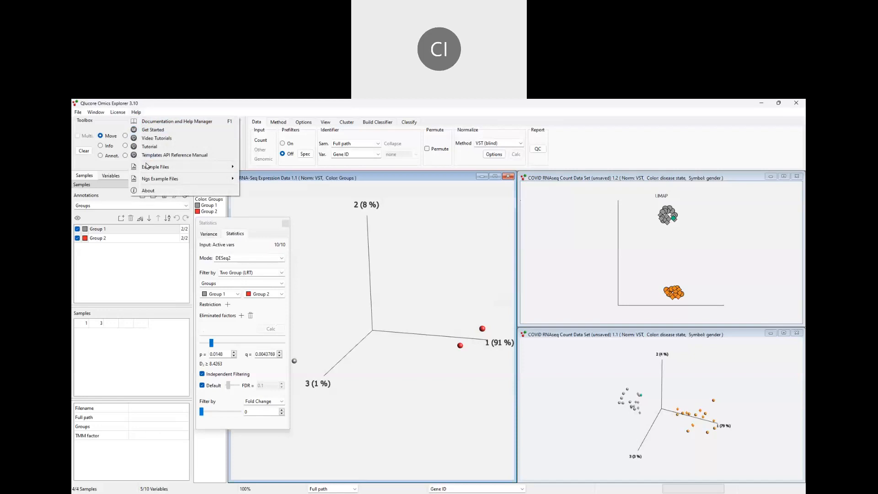
mouse_move(147, 167)
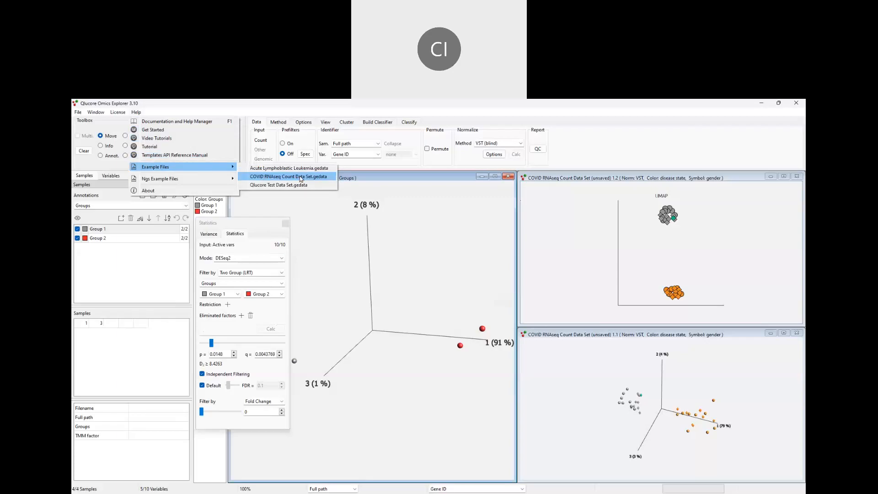
click(426, 221)
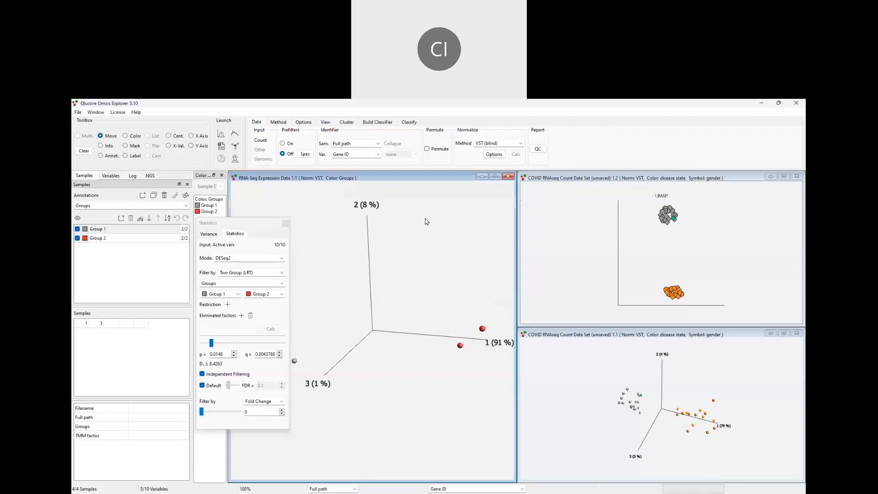
click(413, 115)
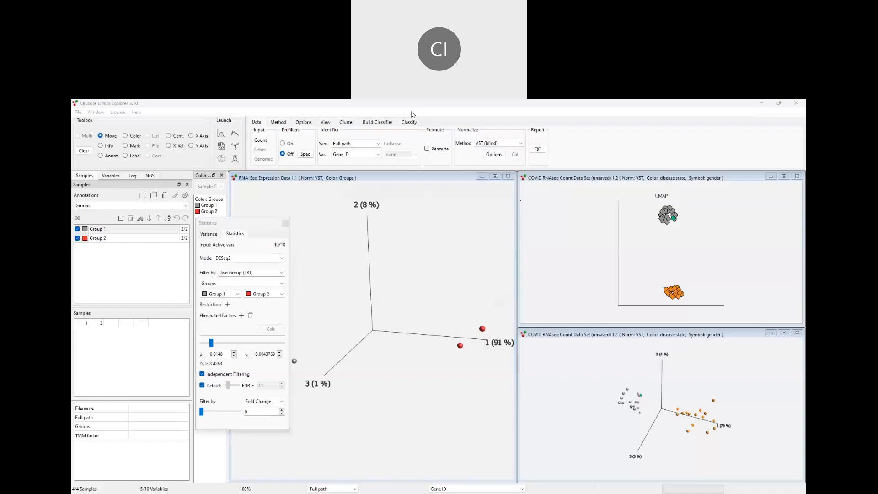